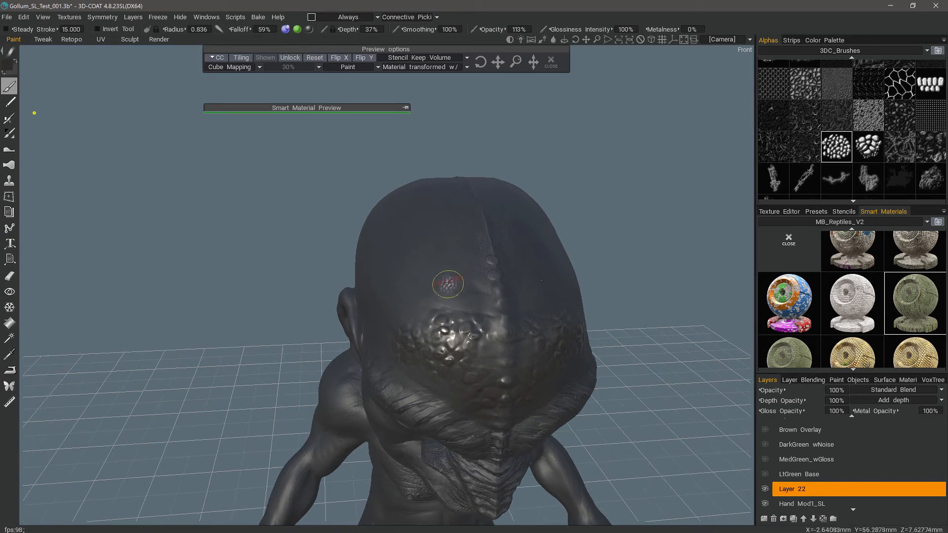
# Choose the soft round alpha as the paint brush tip.
pyautogui.press('space')
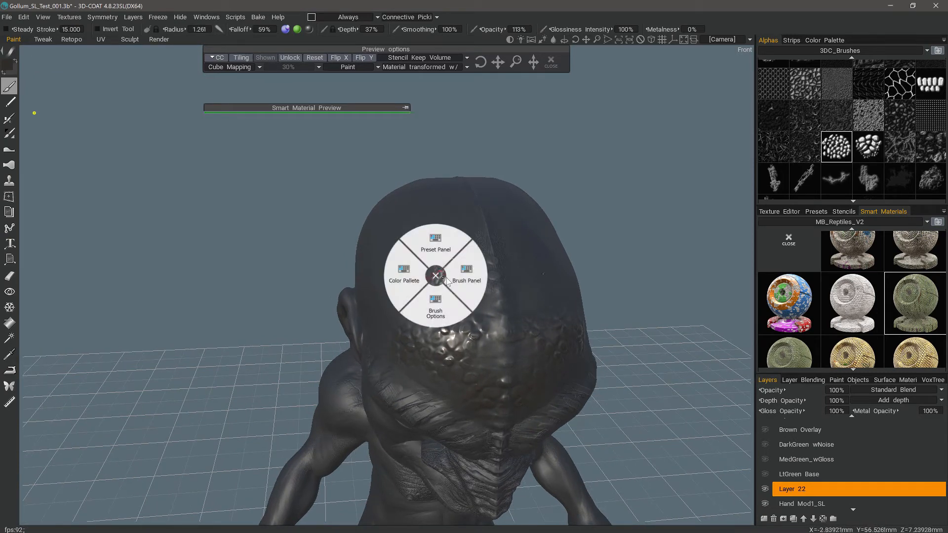
pyautogui.moveTo(462, 278)
pyautogui.scroll(5, 424, 286)
pyautogui.click(382, 238)
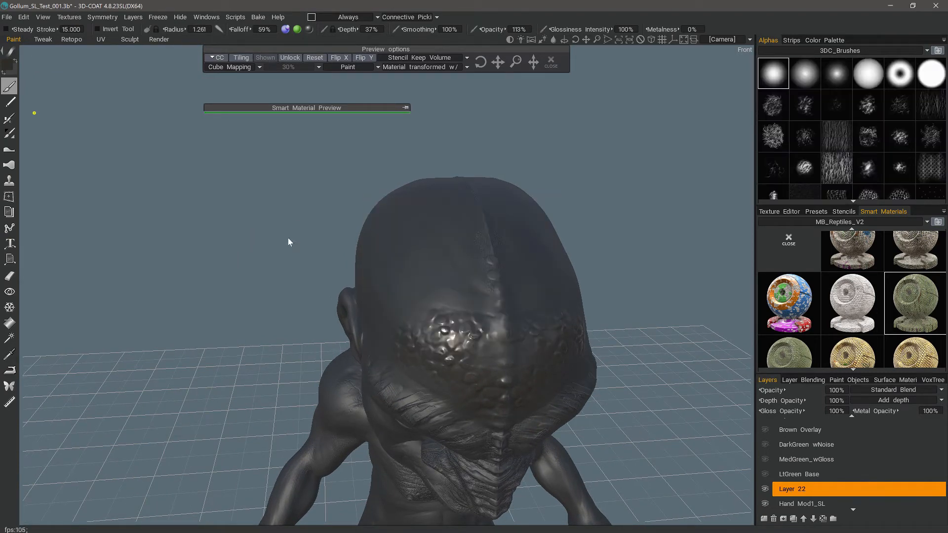
# Add a new layer and paint the dark green reptile-scale smart material across the whole forehead, then close the material preview.
pyautogui.moveTo(287, 242)
pyautogui.mouseDown()
pyautogui.moveTo(440, 268)
pyautogui.moveTo(435, 301)
pyautogui.moveTo(451, 292)
pyautogui.moveTo(445, 279)
pyautogui.moveTo(436, 319)
pyautogui.moveTo(451, 349)
pyautogui.mouseUp()
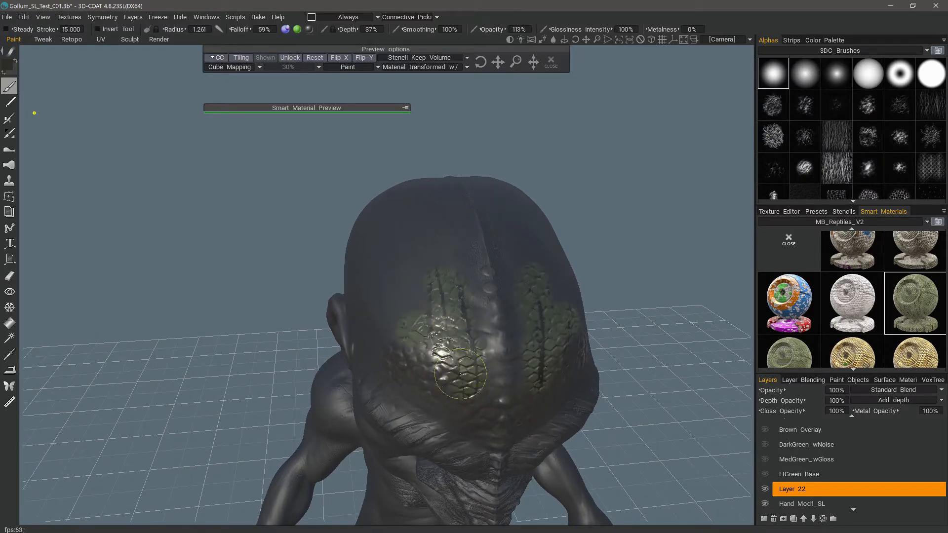
pyautogui.hotkey('ctrl', 'z')
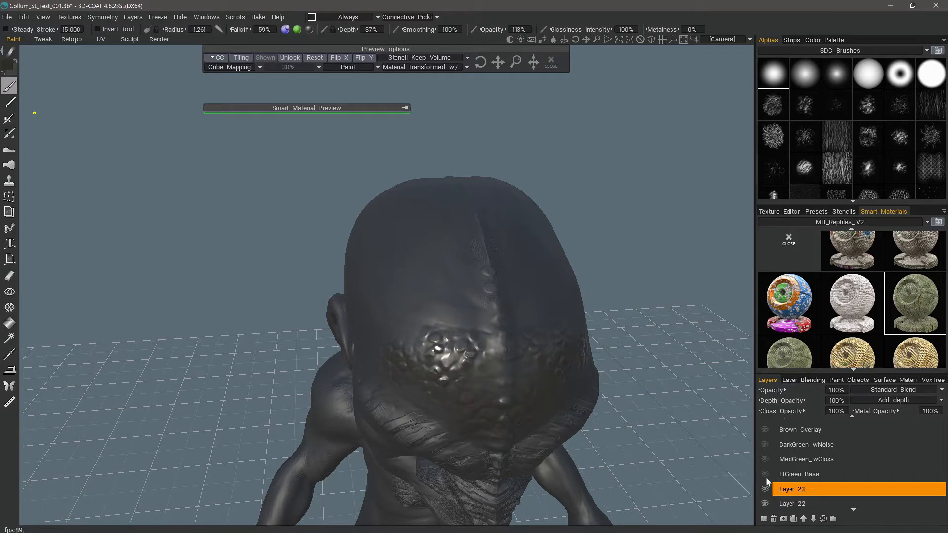
pyautogui.moveTo(474, 330)
pyautogui.mouseDown()
pyautogui.moveTo(428, 278)
pyautogui.moveTo(462, 355)
pyautogui.moveTo(464, 390)
pyautogui.moveTo(493, 376)
pyautogui.moveTo(497, 296)
pyautogui.moveTo(444, 385)
pyautogui.moveTo(435, 267)
pyautogui.moveTo(380, 306)
pyautogui.moveTo(392, 319)
pyautogui.mouseUp()
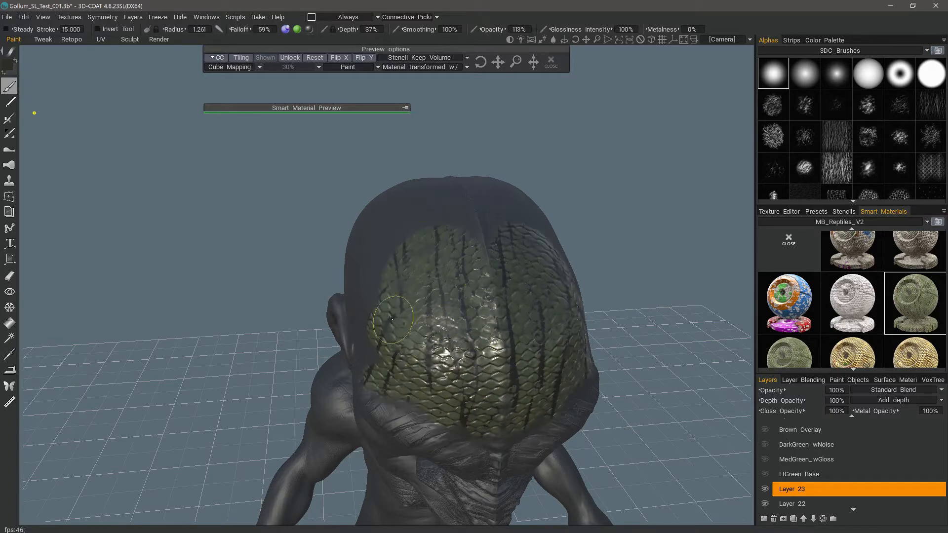
pyautogui.moveTo(452, 425)
pyautogui.mouseDown()
pyautogui.moveTo(511, 388)
pyautogui.moveTo(383, 376)
pyautogui.mouseUp()
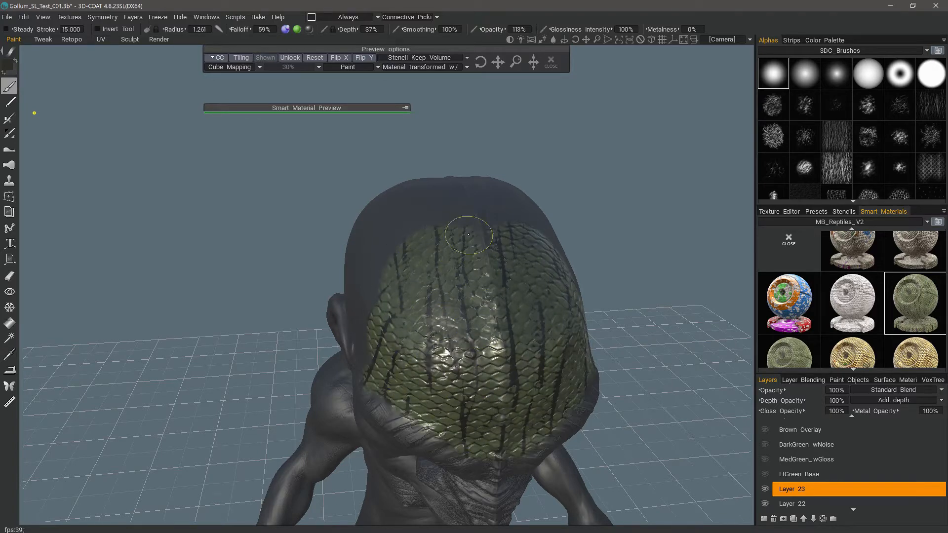
pyautogui.keyDown('alt'); pyautogui.moveTo(475, 264); pyautogui.dragTo(440, 306); pyautogui.keyUp('alt')
pyautogui.moveTo(489, 345)
pyautogui.mouseDown()
pyautogui.moveTo(407, 349)
pyautogui.moveTo(390, 316)
pyautogui.moveTo(361, 295)
pyautogui.mouseUp()
pyautogui.click(551, 62)
# Set the opacity and gloss opacity of Layer 23 to 0% so it contributes only depth.
pyautogui.keyDown('alt'); pyautogui.moveTo(651, 276); pyautogui.dragTo(610, 369); pyautogui.keyUp('alt')
pyautogui.keyDown('alt'); pyautogui.moveTo(454, 180); pyautogui.dragTo(439, 213); pyautogui.keyUp('alt')
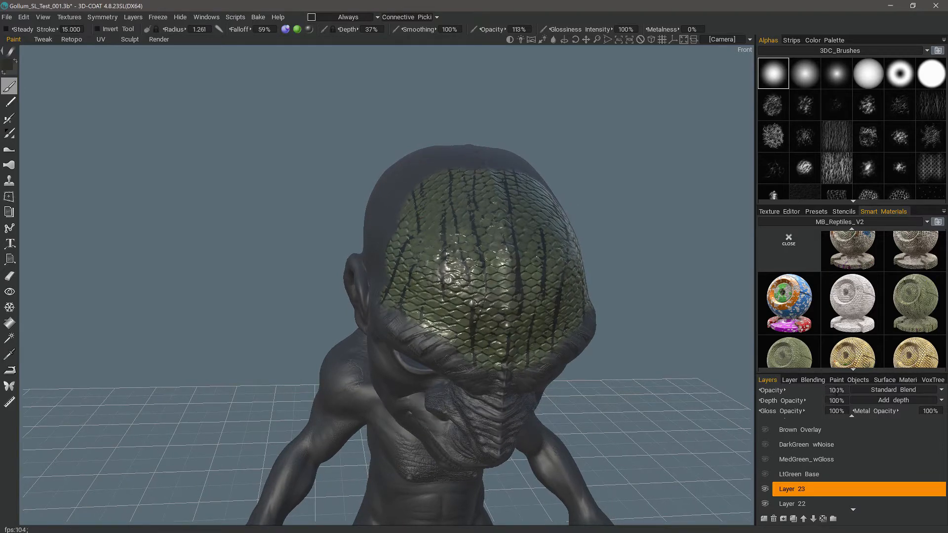
pyautogui.click(830, 390)
pyautogui.write('0')
pyautogui.press('Return')
pyautogui.click(835, 410)
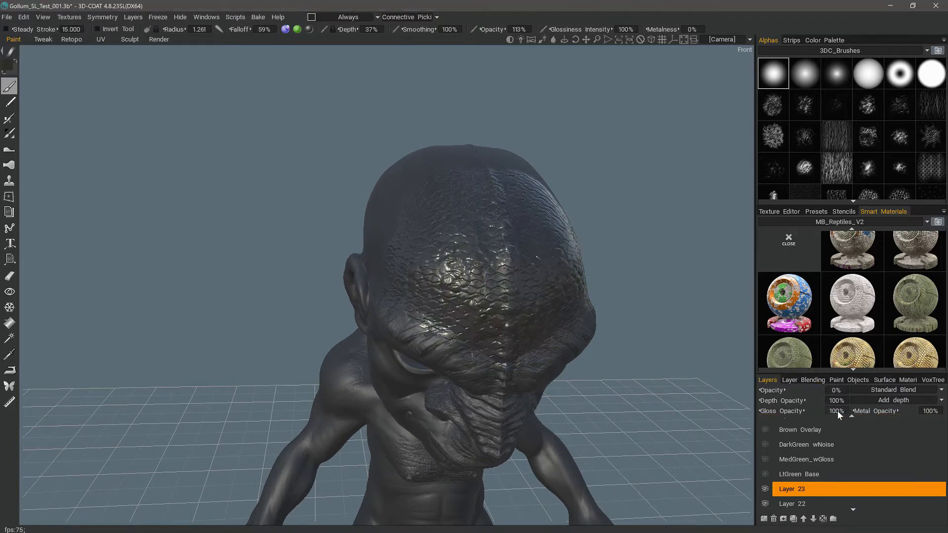
pyautogui.press('Return')
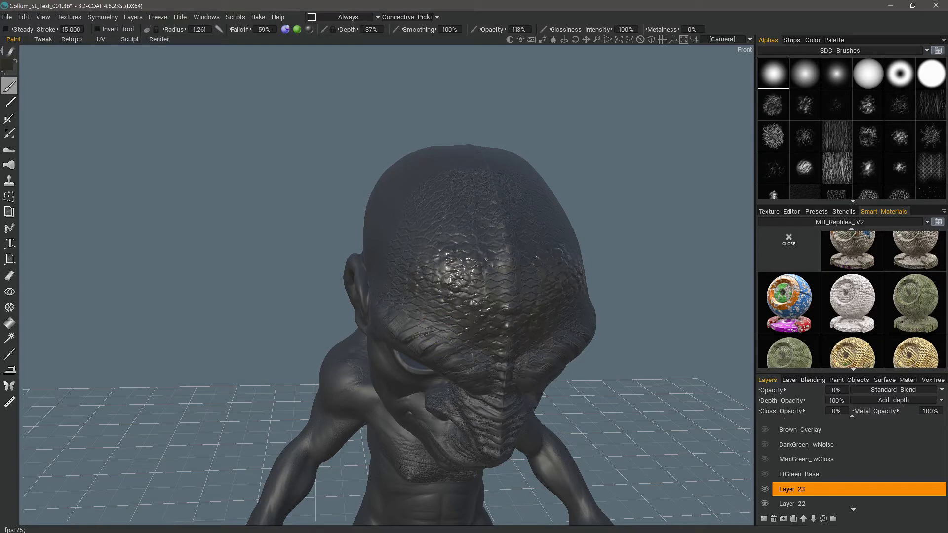
# Set the gloss opacity and opacity of Layer 22 to 0%.
pyautogui.click(795, 504)
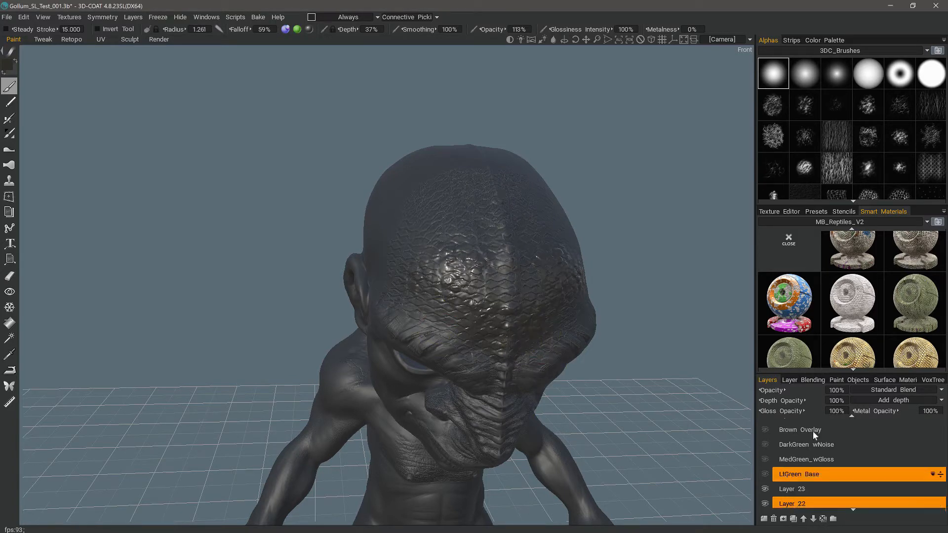
pyautogui.click(835, 411)
pyautogui.write('0')
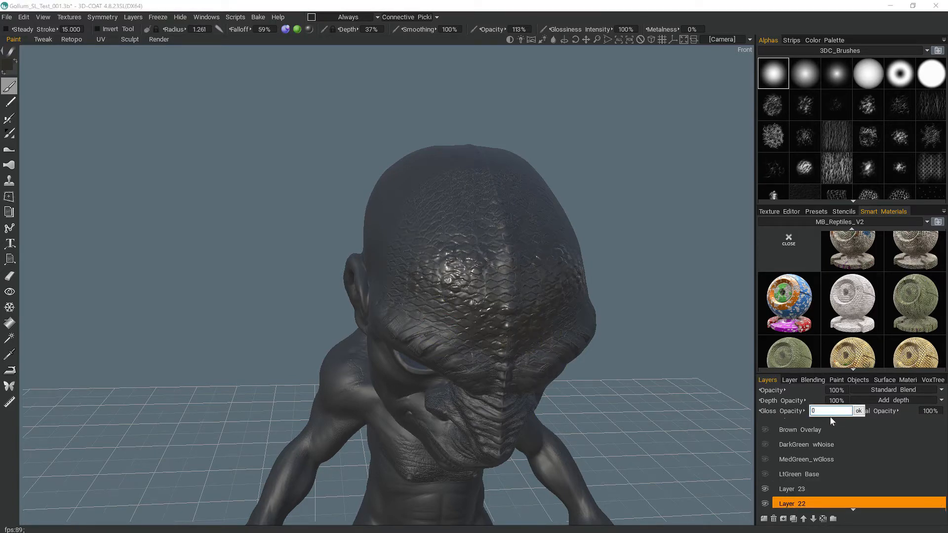
pyautogui.press('Return')
pyautogui.click(815, 430)
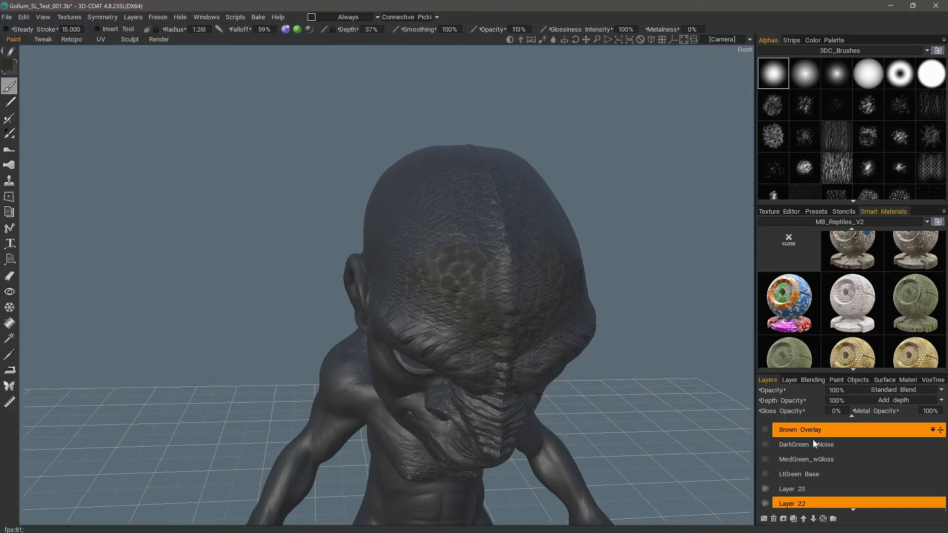
pyautogui.click(838, 391)
pyautogui.write('0')
pyautogui.press('Return')
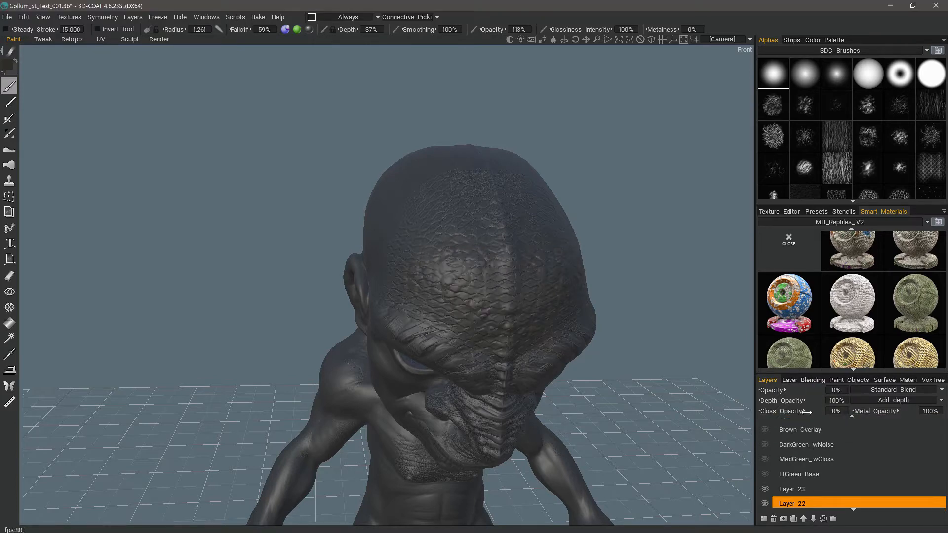
# Set Layer 22's depth opacity to 120%, hide Layer 23, and make Layer 22 active.
pyautogui.moveTo(244, 287)
pyautogui.mouseDown()
pyautogui.moveTo(247, 259)
pyautogui.moveTo(206, 311)
pyautogui.moveTo(220, 280)
pyautogui.moveTo(306, 336)
pyautogui.moveTo(301, 329)
pyautogui.mouseUp()
pyautogui.scroll(-2, 796, 473)
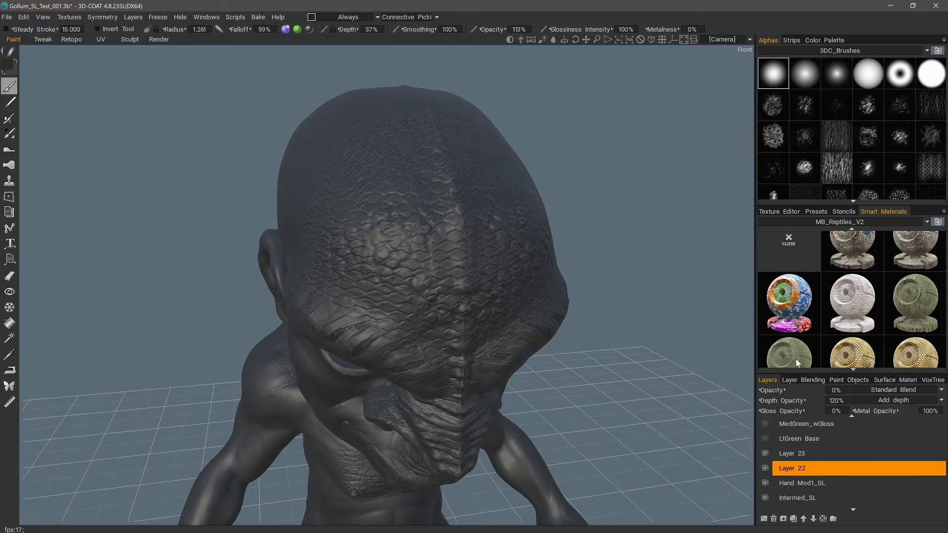
pyautogui.click(764, 454)
pyautogui.click(763, 455)
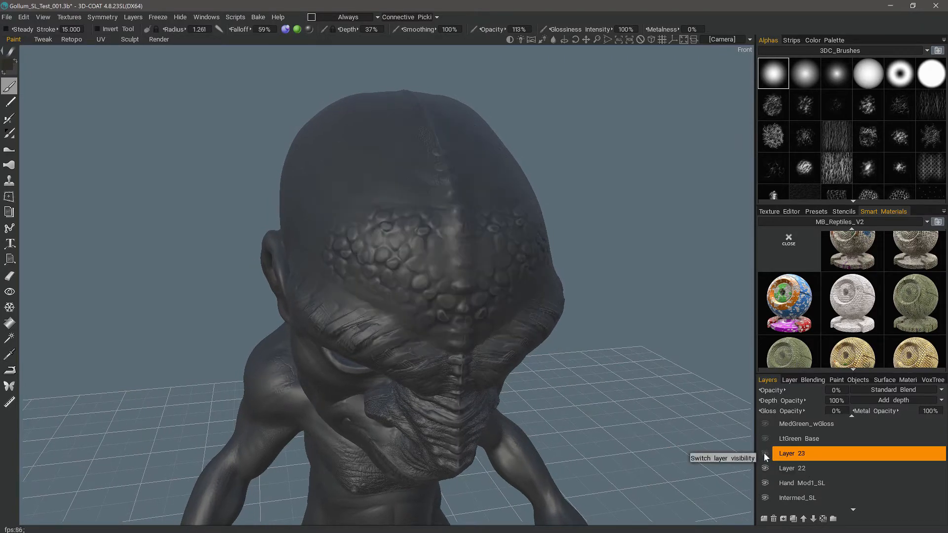
pyautogui.moveTo(89, 138); pyautogui.dragTo(78, 255)
pyautogui.click(792, 467)
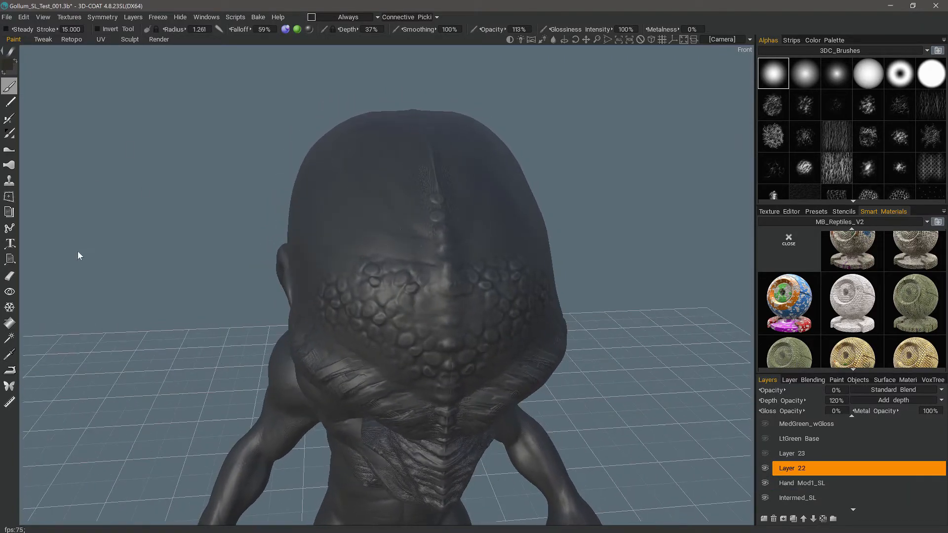
# Erase the upper and central part of Layer 22's forehead scales with the Sculpt room's EraseLayers tool.
pyautogui.click(9, 277)
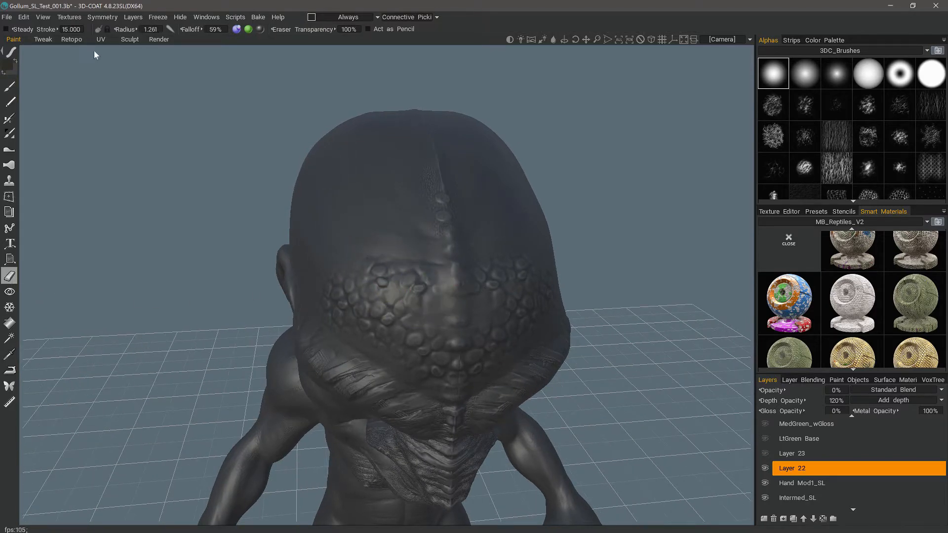
pyautogui.click(131, 40)
pyautogui.click(31, 76)
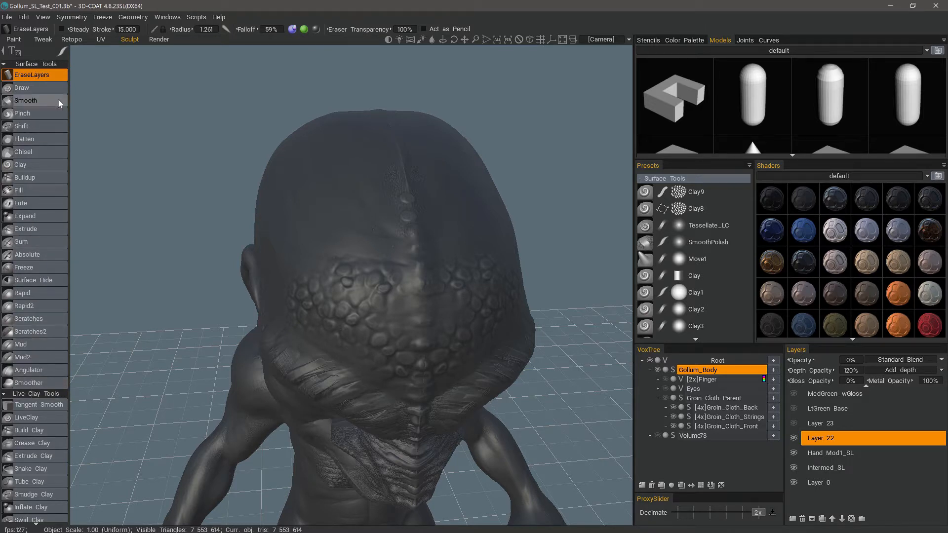
pyautogui.keyDown('alt'); pyautogui.moveTo(330, 289); pyautogui.dragTo(389, 285); pyautogui.keyUp('alt')
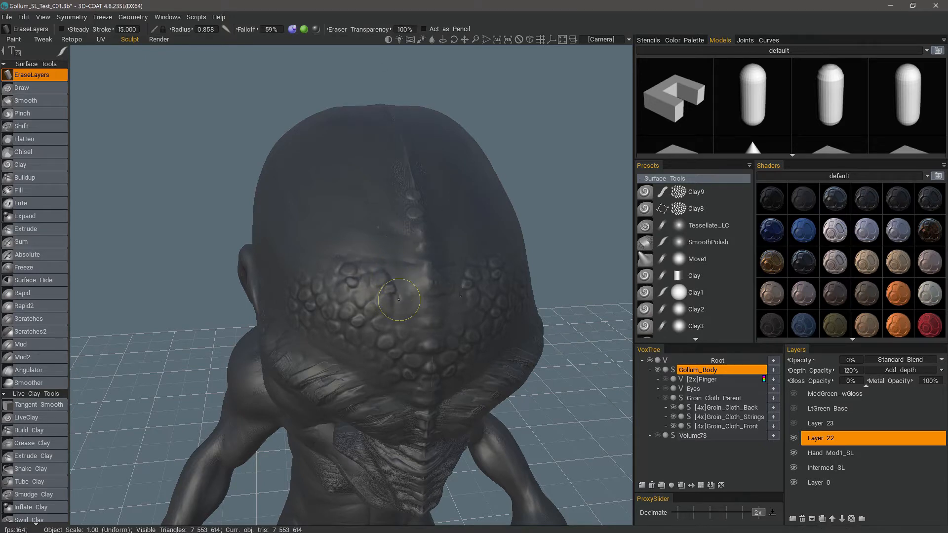
pyautogui.moveTo(388, 296); pyautogui.dragTo(378, 298)
pyautogui.scroll(3, 392, 295)
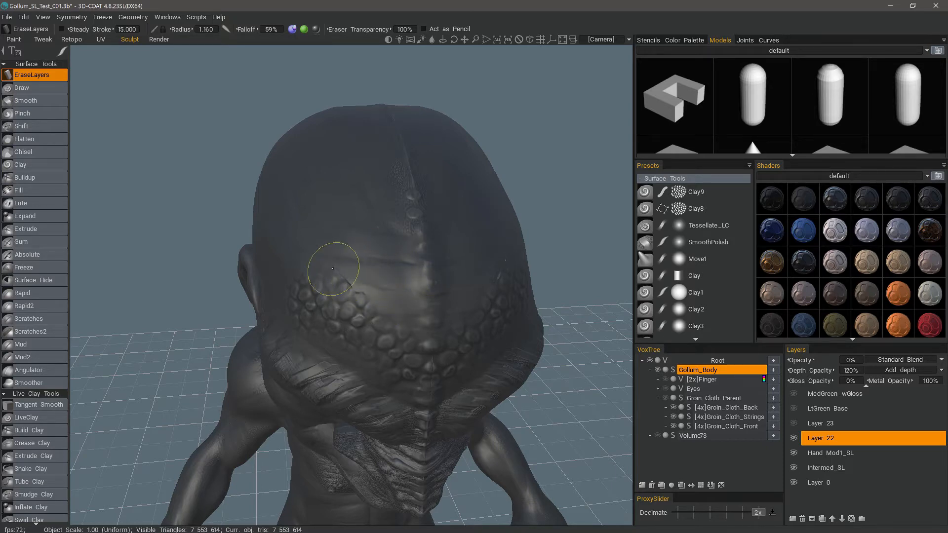
pyautogui.keyDown('alt'); pyautogui.moveTo(362, 269); pyautogui.dragTo(321, 233); pyautogui.keyUp('alt')
pyautogui.moveTo(247, 184); pyautogui.dragTo(179, 137)
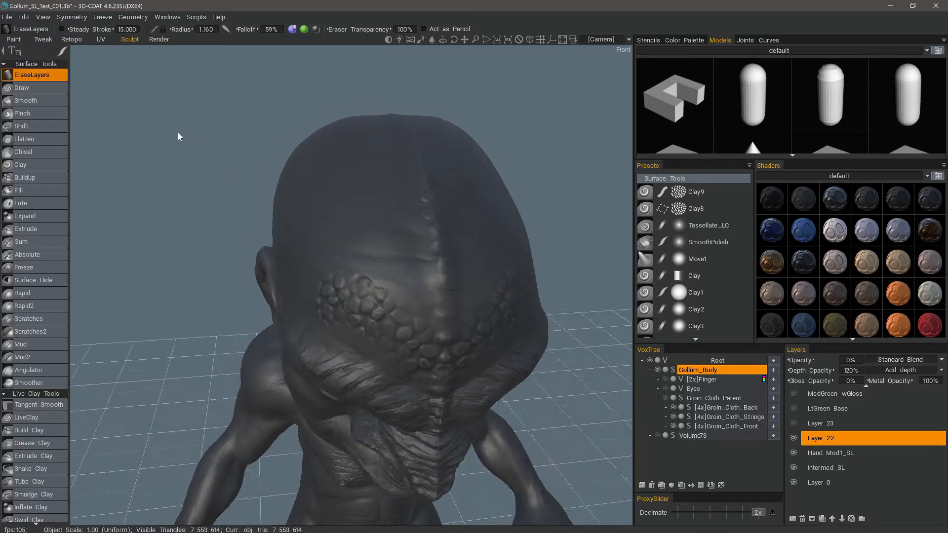
# In the Paint room, bring up the tool with Magnification and Reduction options and examine the head's scales from several angles.
pyautogui.click(15, 39)
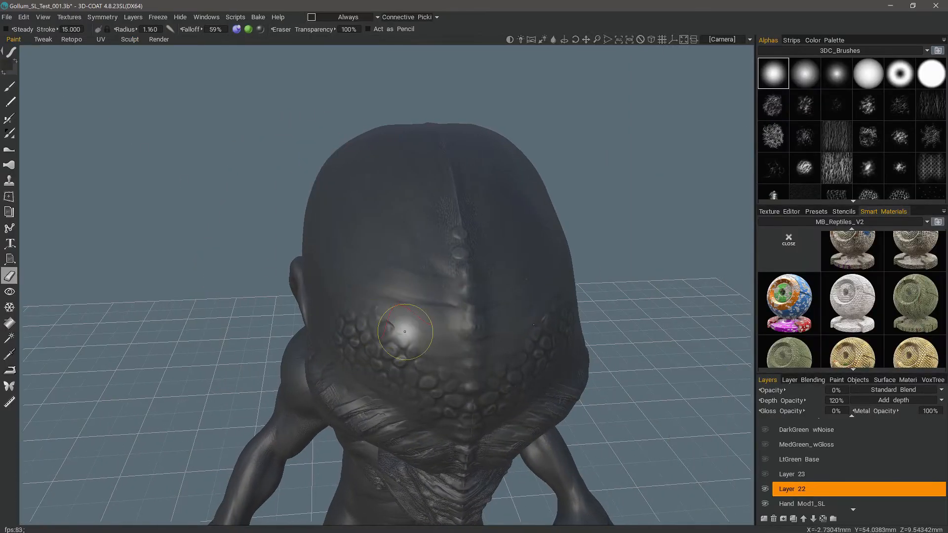
pyautogui.moveTo(191, 170); pyautogui.dragTo(31, 121)
pyautogui.click(9, 149)
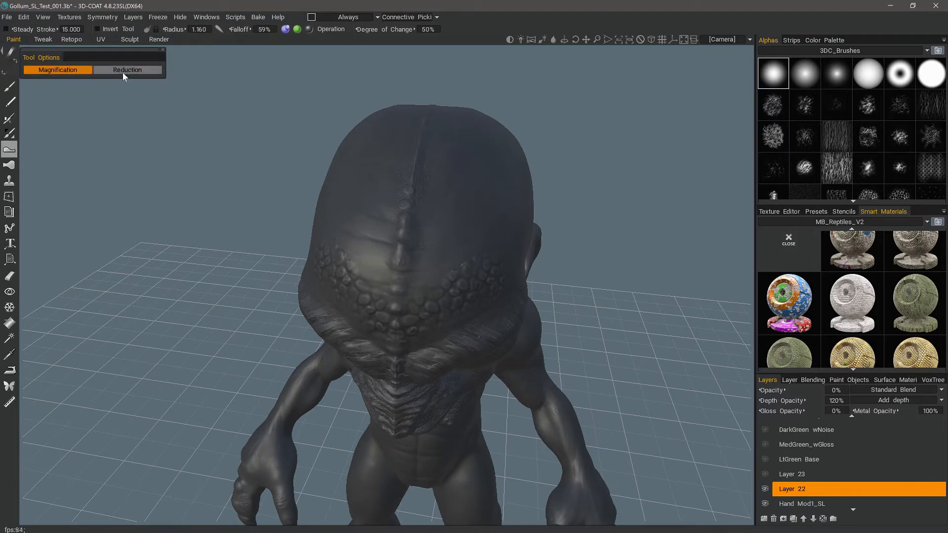
pyautogui.moveTo(222, 193)
pyautogui.mouseDown()
pyautogui.moveTo(395, 267)
pyautogui.moveTo(444, 265)
pyautogui.mouseUp()
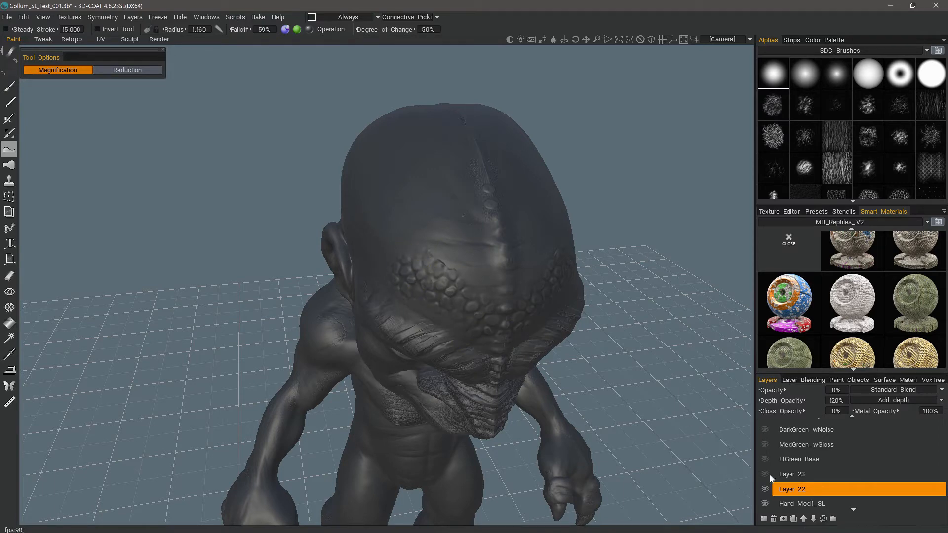
pyautogui.press('KP_2')
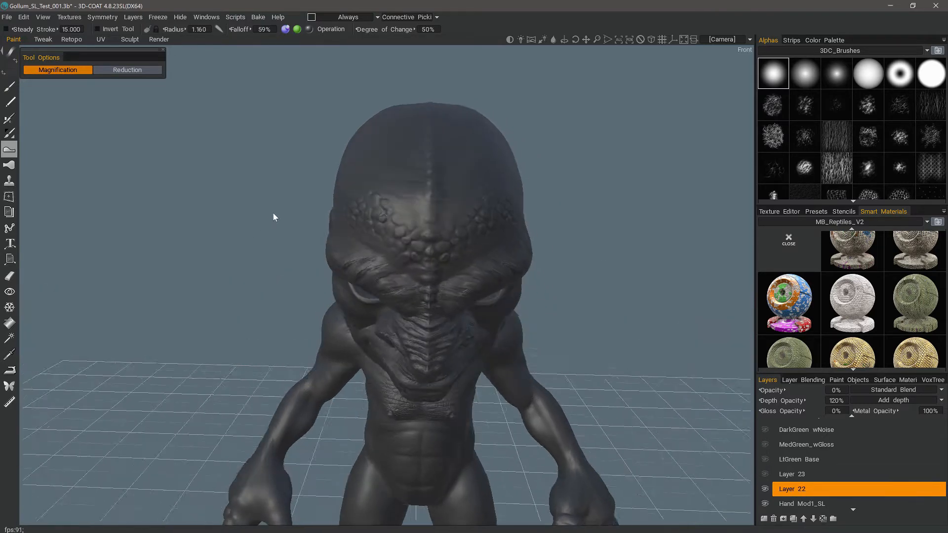
pyautogui.moveTo(406, 217)
pyautogui.keyDown('alt'); pyautogui.mouseDown()
pyautogui.moveTo(441, 286)
pyautogui.moveTo(462, 269)
pyautogui.moveTo(466, 245)
pyautogui.moveTo(455, 282)
pyautogui.moveTo(473, 274)
pyautogui.moveTo(461, 267)
pyautogui.mouseUp(); pyautogui.keyUp('alt')
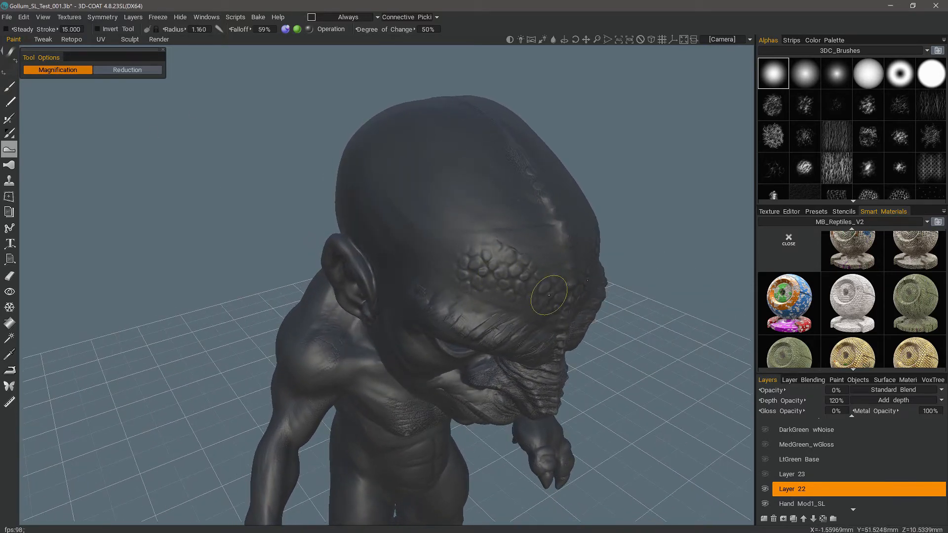
pyautogui.moveTo(549, 295)
pyautogui.keyDown('alt'); pyautogui.mouseDown()
pyautogui.moveTo(428, 230)
pyautogui.moveTo(450, 186)
pyautogui.moveTo(466, 212)
pyautogui.moveTo(420, 225)
pyautogui.moveTo(447, 213)
pyautogui.mouseUp(); pyautogui.keyUp('alt')
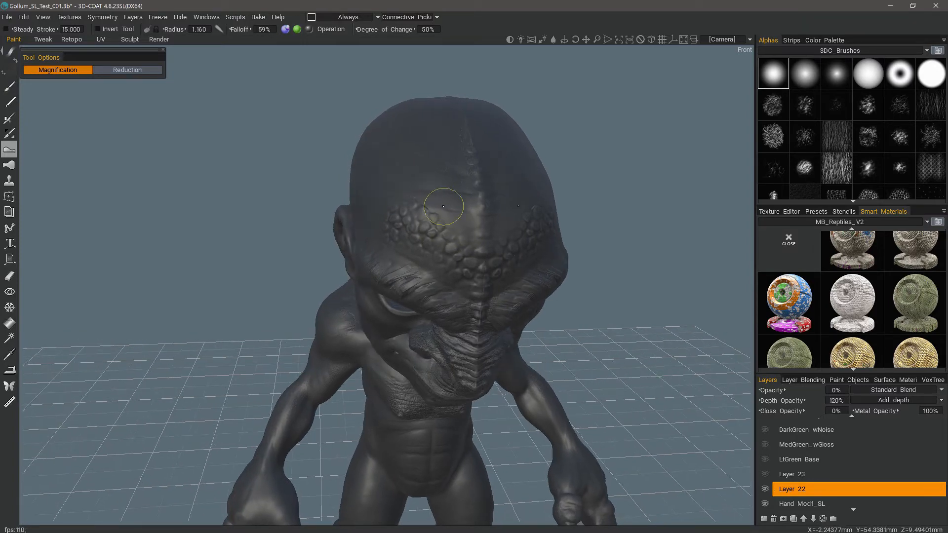
pyautogui.moveTo(329, 214); pyautogui.dragTo(163, 126)
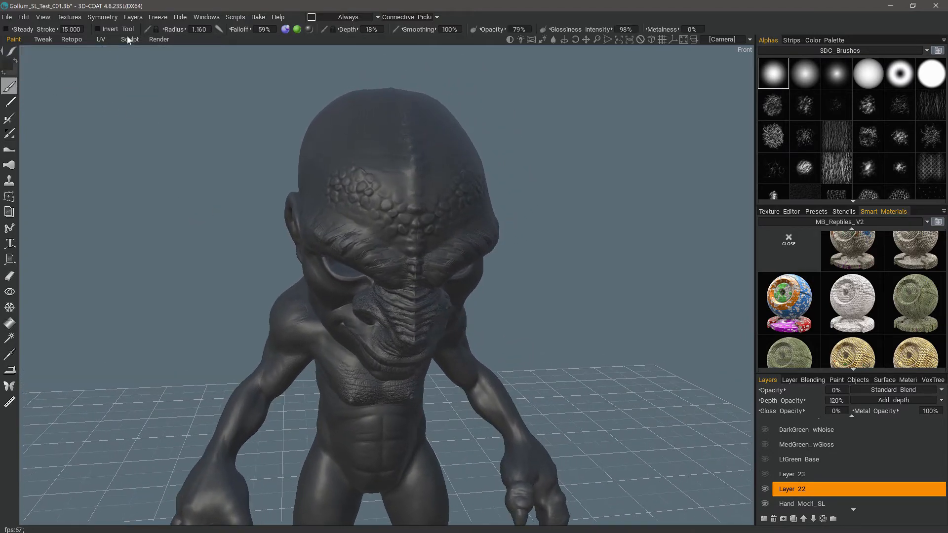
# Return to the Sculpt room and examine the forehead scales and brow wrinkles up close.
pyautogui.click(130, 39)
pyautogui.moveTo(147, 54); pyautogui.dragTo(87, 190, button='right')
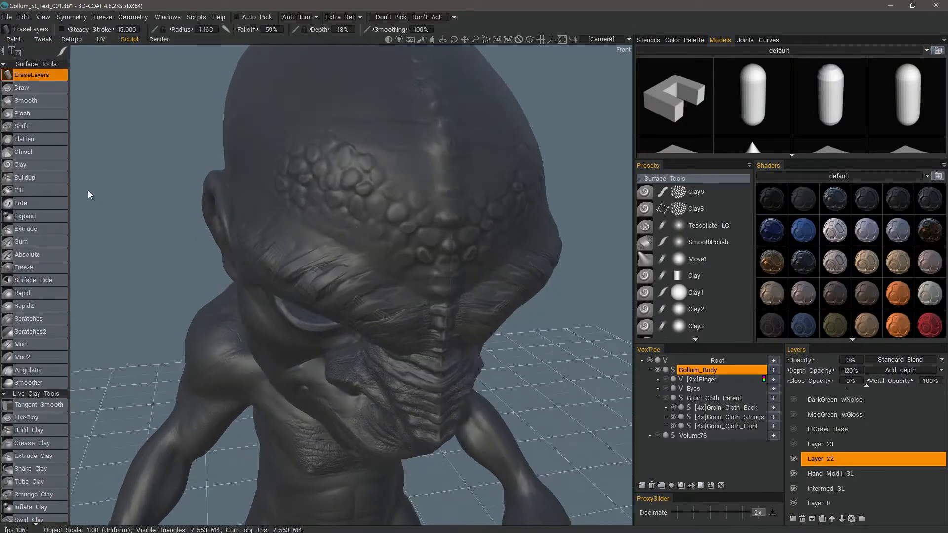
pyautogui.moveTo(87, 191); pyautogui.dragTo(130, 225)
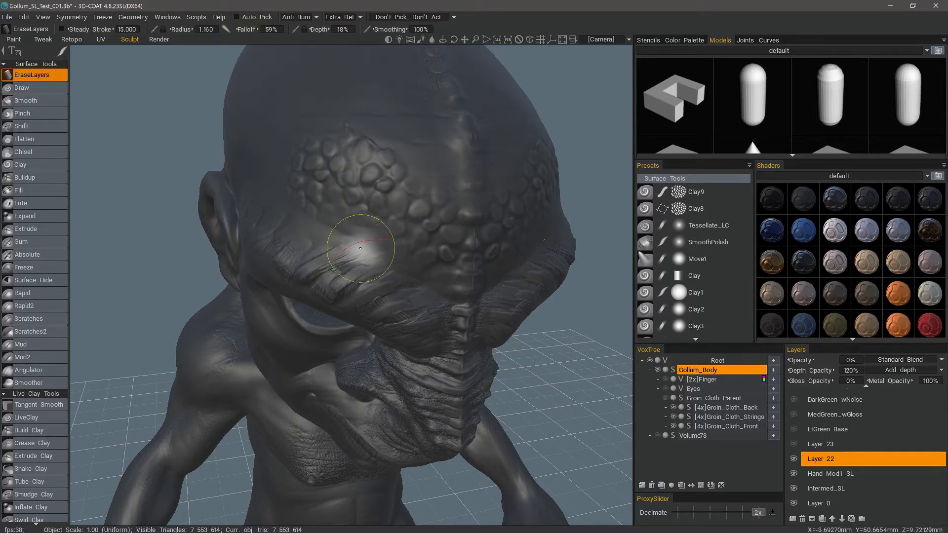
pyautogui.moveTo(330, 231); pyautogui.dragTo(365, 262, button='middle')
pyautogui.moveTo(366, 263)
pyautogui.keyDown('alt'); pyautogui.mouseDown(button='right')
pyautogui.moveTo(359, 318)
pyautogui.moveTo(386, 327)
pyautogui.mouseUp(button='right'); pyautogui.keyUp('alt')
pyautogui.keyDown('alt'); pyautogui.moveTo(387, 327); pyautogui.dragTo(402, 311); pyautogui.keyUp('alt')
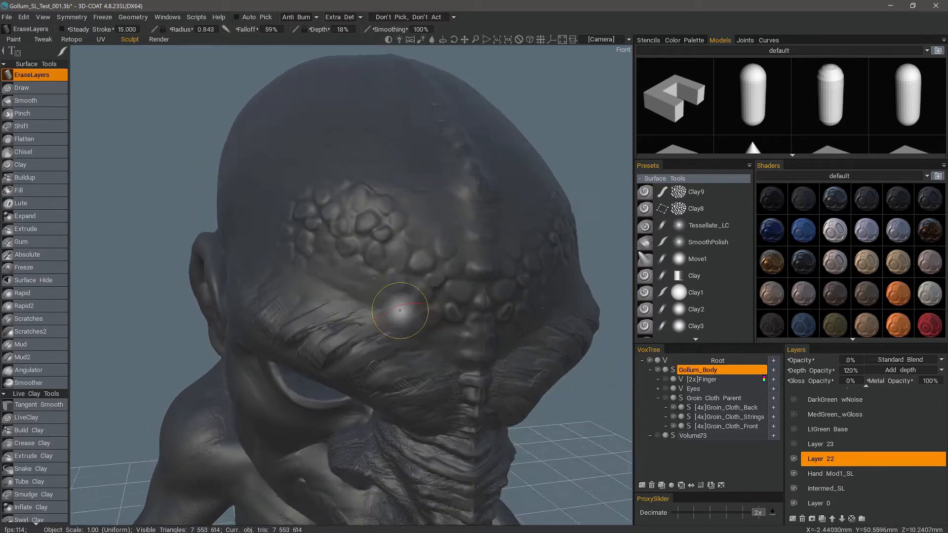
pyautogui.moveTo(402, 311)
pyautogui.keyDown('alt'); pyautogui.mouseDown(button='right')
pyautogui.moveTo(368, 281)
pyautogui.moveTo(390, 328)
pyautogui.mouseUp(button='right'); pyautogui.keyUp('alt')
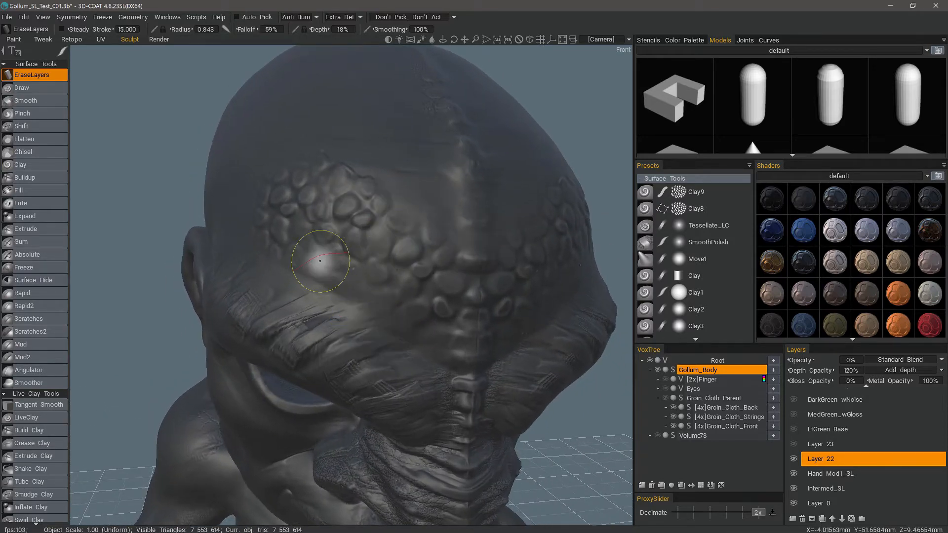
pyautogui.keyDown('alt'); pyautogui.moveTo(347, 285); pyautogui.dragTo(338, 227, button='right'); pyautogui.keyUp('alt')
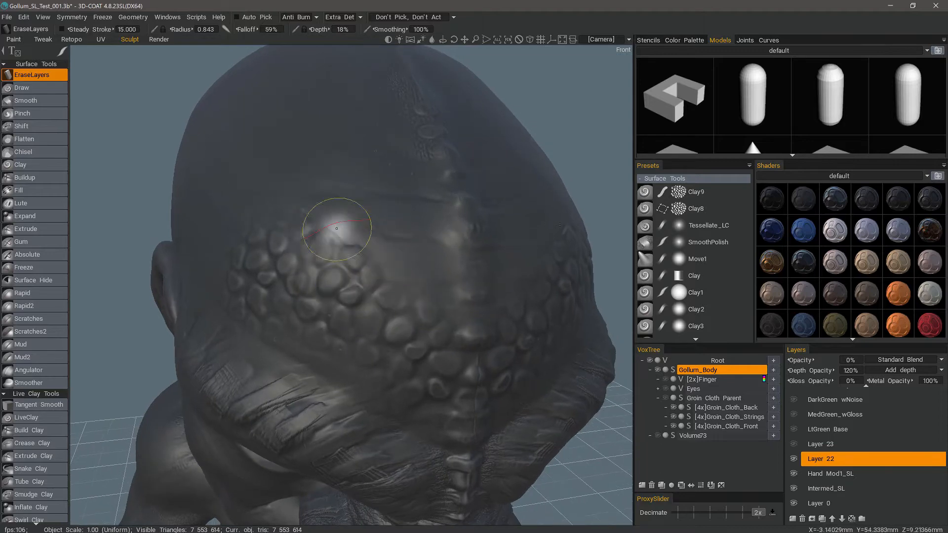
pyautogui.moveTo(315, 236)
pyautogui.keyDown('alt'); pyautogui.mouseDown()
pyautogui.moveTo(470, 335)
pyautogui.moveTo(438, 275)
pyautogui.moveTo(375, 279)
pyautogui.moveTo(304, 250)
pyautogui.mouseUp(); pyautogui.keyUp('alt')
pyautogui.moveTo(305, 250)
pyautogui.keyDown('alt'); pyautogui.mouseDown(button='right')
pyautogui.moveTo(318, 362)
pyautogui.moveTo(212, 362)
pyautogui.moveTo(246, 307)
pyautogui.moveTo(262, 350)
pyautogui.mouseUp(button='right'); pyautogui.keyUp('alt')
# Show the wireframe to inspect the mesh density around the forehead scales and activate the LiveClay tool.
pyautogui.press('w')
pyautogui.moveTo(303, 410)
pyautogui.keyDown('alt'); pyautogui.mouseDown(button='right')
pyautogui.moveTo(368, 473)
pyautogui.moveTo(370, 491)
pyautogui.moveTo(355, 482)
pyautogui.moveTo(425, 234)
pyautogui.mouseUp(button='right'); pyautogui.keyUp('alt')
pyautogui.keyDown('alt'); pyautogui.moveTo(425, 233); pyautogui.dragTo(289, 335); pyautogui.keyUp('alt')
pyautogui.click(33, 417)
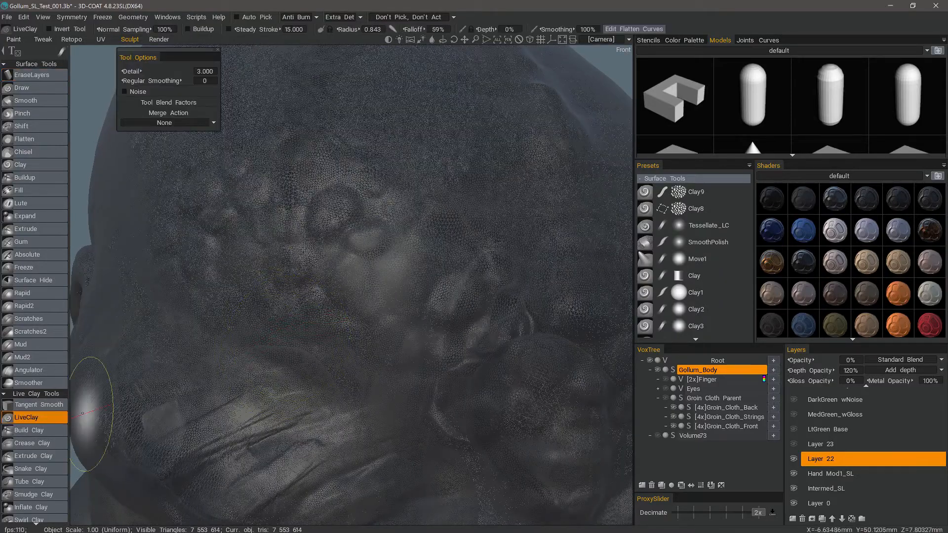
pyautogui.keyDown('alt'); pyautogui.moveTo(380, 229); pyautogui.dragTo(370, 272); pyautogui.keyUp('alt')
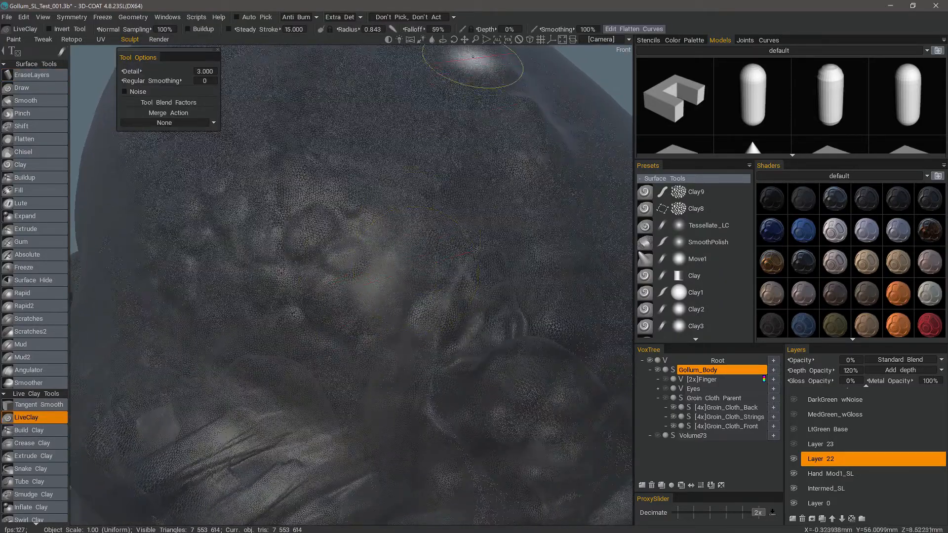
# Refine the mesh around the forehead scales and toward the temple with LiveClay strokes at 0% depth.
pyautogui.moveTo(397, 187)
pyautogui.keyDown('alt'); pyautogui.mouseDown()
pyautogui.moveTo(346, 275)
pyautogui.moveTo(367, 307)
pyautogui.moveTo(296, 221)
pyautogui.moveTo(428, 364)
pyautogui.moveTo(493, 308)
pyautogui.moveTo(469, 267)
pyautogui.moveTo(351, 232)
pyautogui.moveTo(316, 301)
pyautogui.moveTo(323, 395)
pyautogui.moveTo(144, 212)
pyautogui.moveTo(455, 271)
pyautogui.moveTo(393, 258)
pyautogui.mouseUp(); pyautogui.keyUp('alt')
pyautogui.keyDown('alt'); pyautogui.moveTo(394, 258); pyautogui.dragTo(299, 276, button='middle'); pyautogui.keyUp('alt')
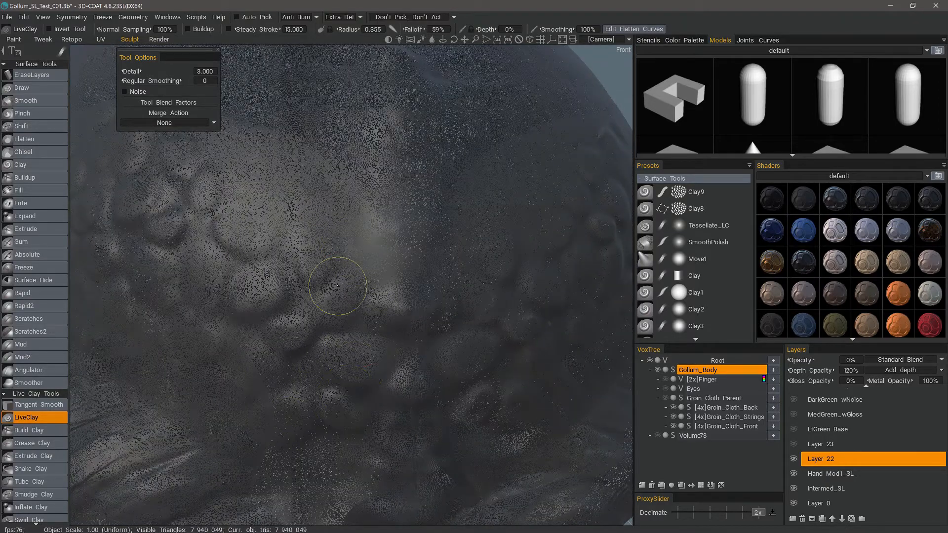
pyautogui.keyDown('alt'); pyautogui.moveTo(333, 277); pyautogui.dragTo(345, 197, button='right'); pyautogui.keyUp('alt')
pyautogui.moveTo(345, 197)
pyautogui.keyDown('alt'); pyautogui.mouseDown()
pyautogui.moveTo(475, 204)
pyautogui.moveTo(353, 195)
pyautogui.moveTo(387, 191)
pyautogui.mouseUp(); pyautogui.keyUp('alt')
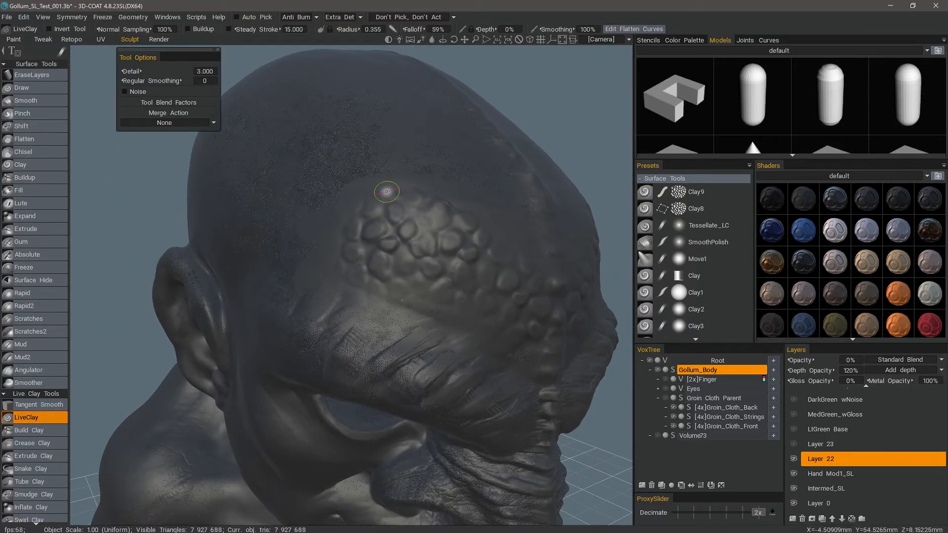
pyautogui.moveTo(325, 224)
pyautogui.mouseDown()
pyautogui.moveTo(361, 312)
pyautogui.moveTo(506, 361)
pyautogui.mouseUp()
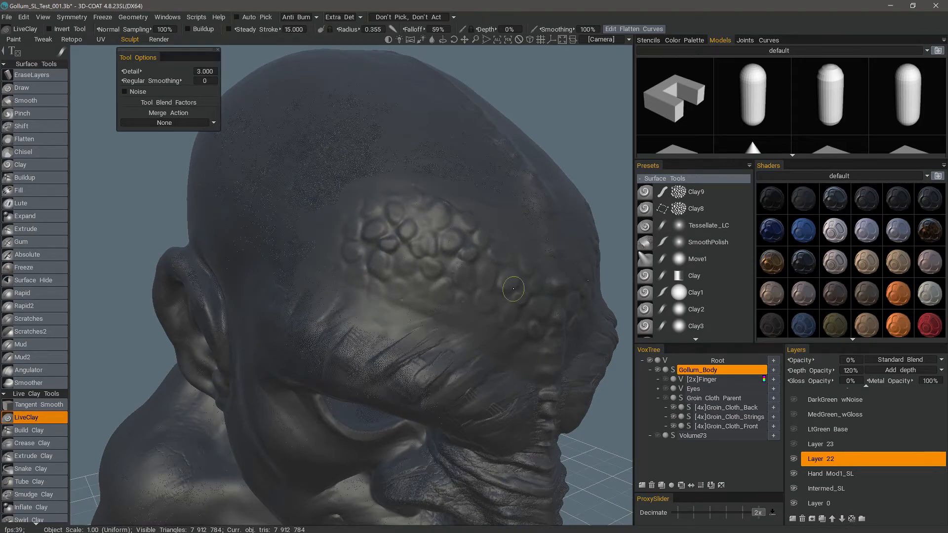
pyautogui.keyDown('alt'); pyautogui.moveTo(413, 251); pyautogui.dragTo(281, 285); pyautogui.keyUp('alt')
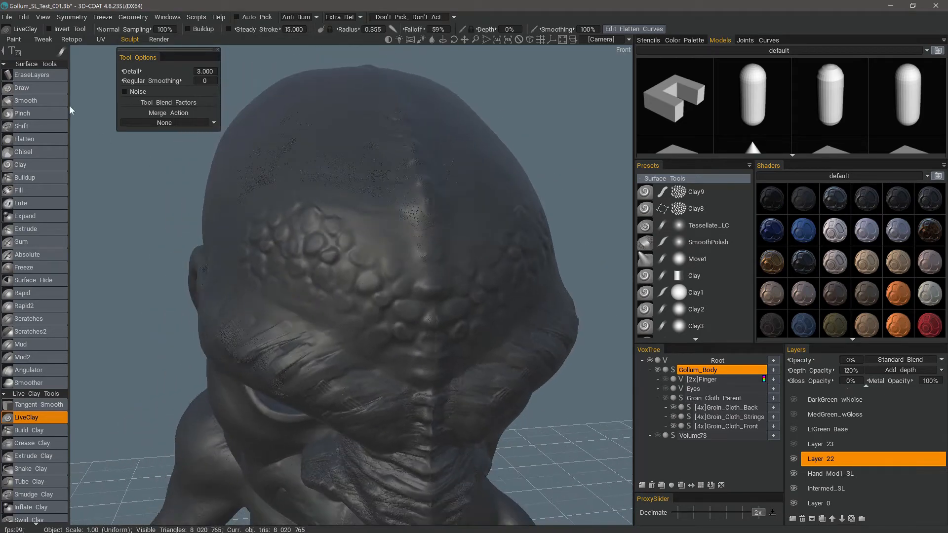
# Activate the Draw tool and switch Layer 22 off and on to compare the forehead with and without its scales.
pyautogui.click(46, 89)
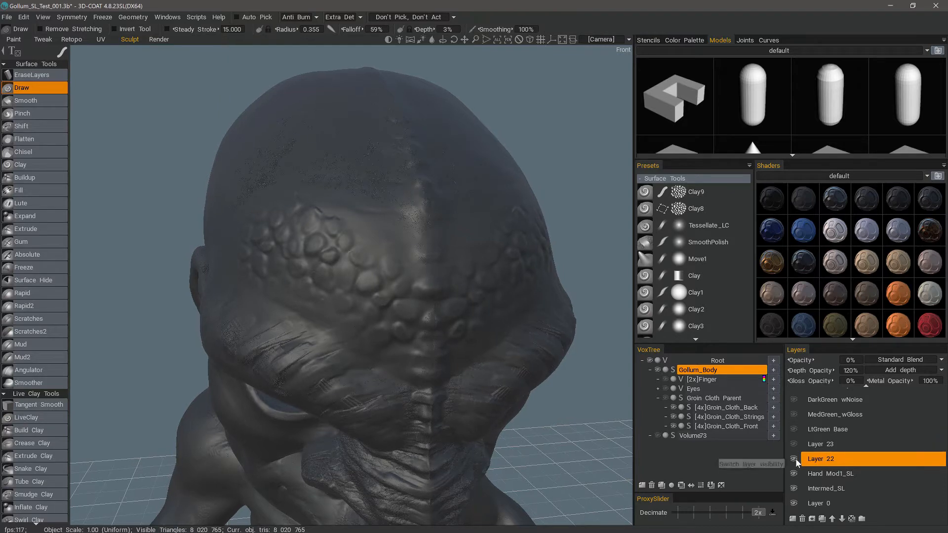
pyautogui.click(794, 459)
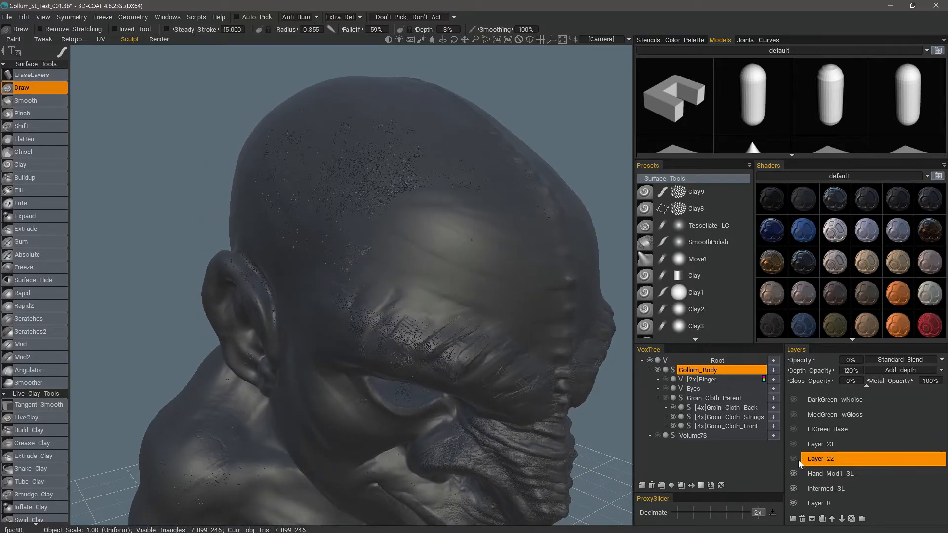
pyautogui.click(794, 459)
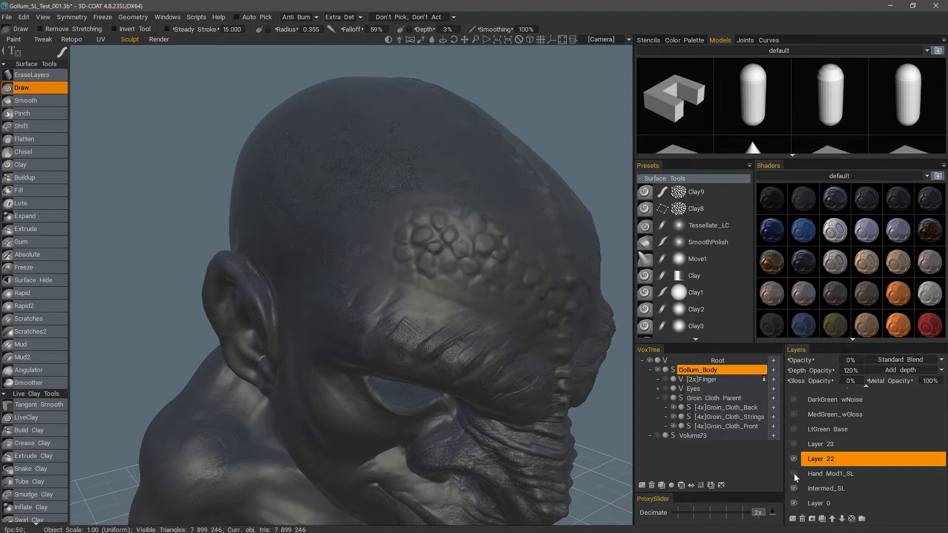
# Make Layer 23 visible and set its depth opacity to 100%.
pyautogui.click(794, 444)
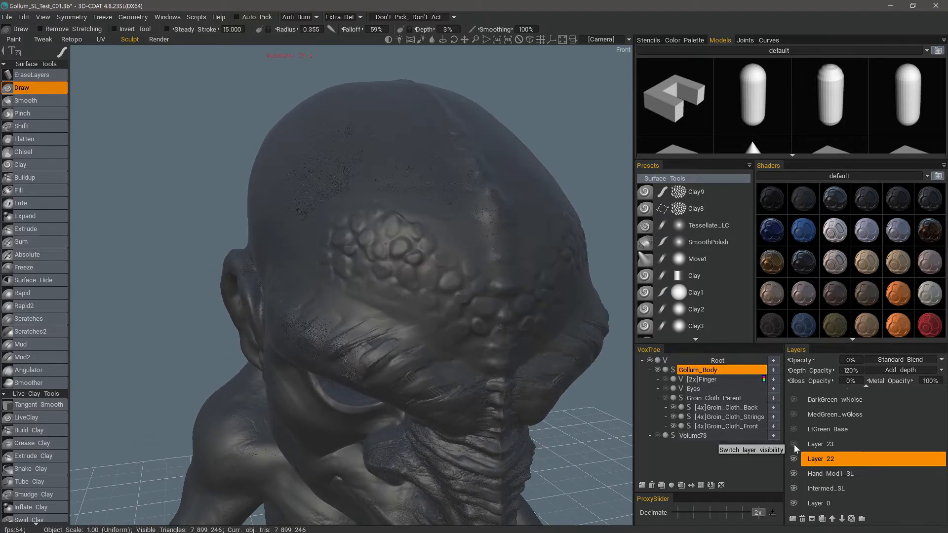
pyautogui.click(810, 447)
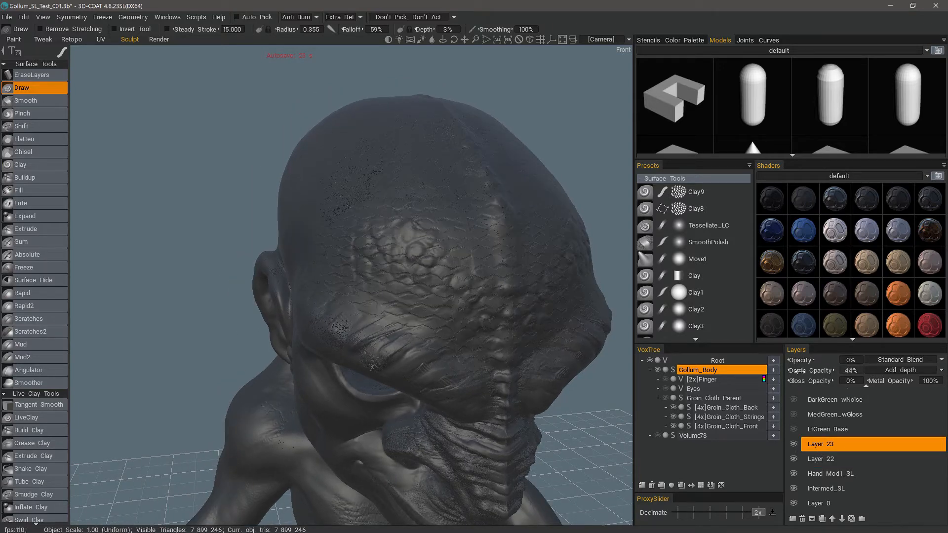
pyautogui.moveTo(796, 371); pyautogui.dragTo(804, 372)
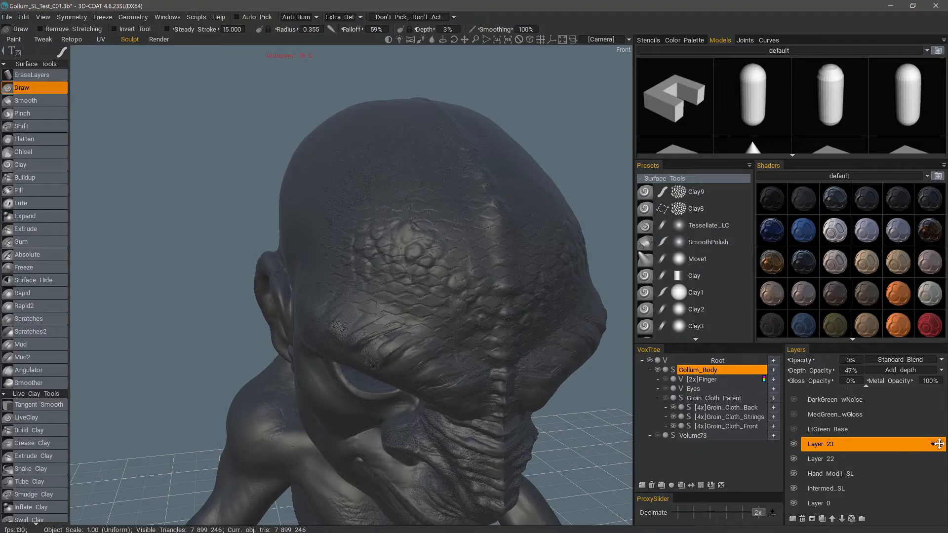
pyautogui.click(850, 371)
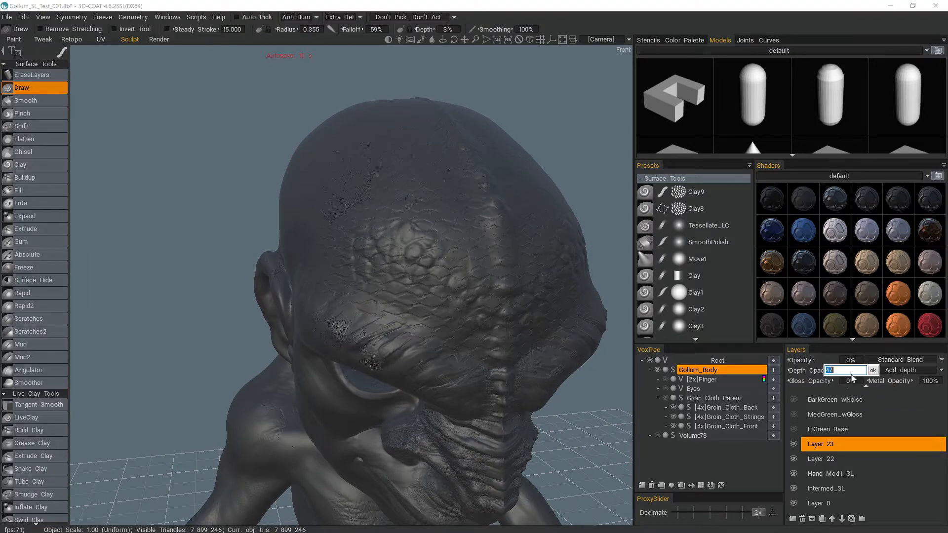
pyautogui.press('Return')
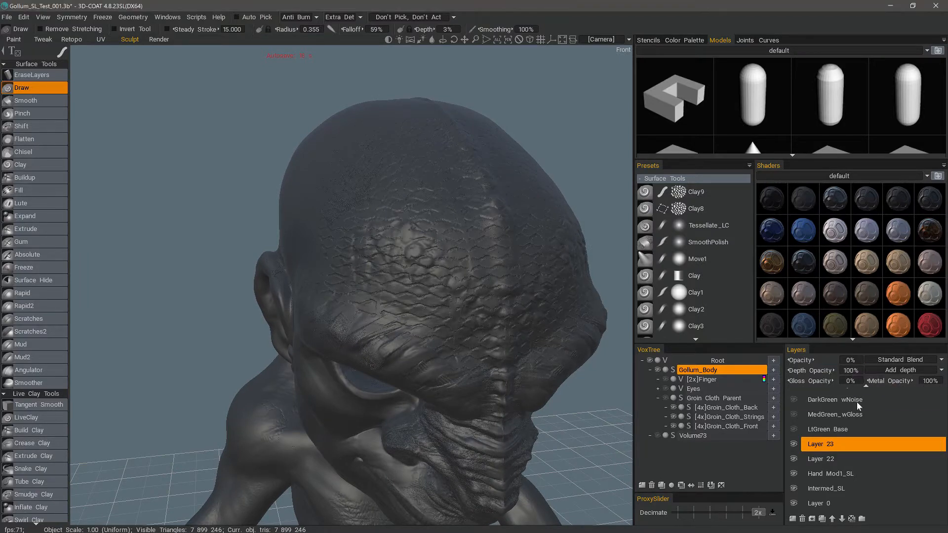
# Set Layer 22's depth opacity to 100% and move Layer 23 beneath it in the layer order.
pyautogui.click(826, 457)
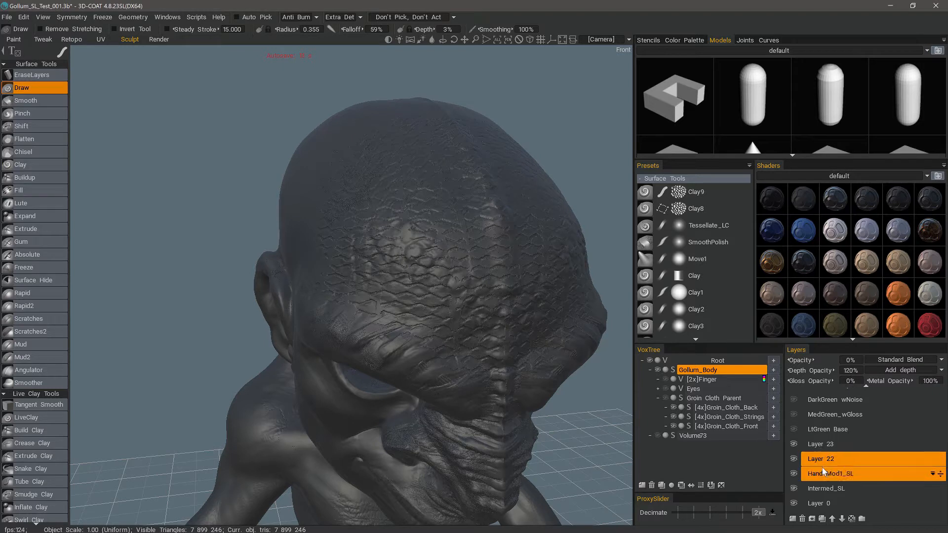
pyautogui.click(851, 370)
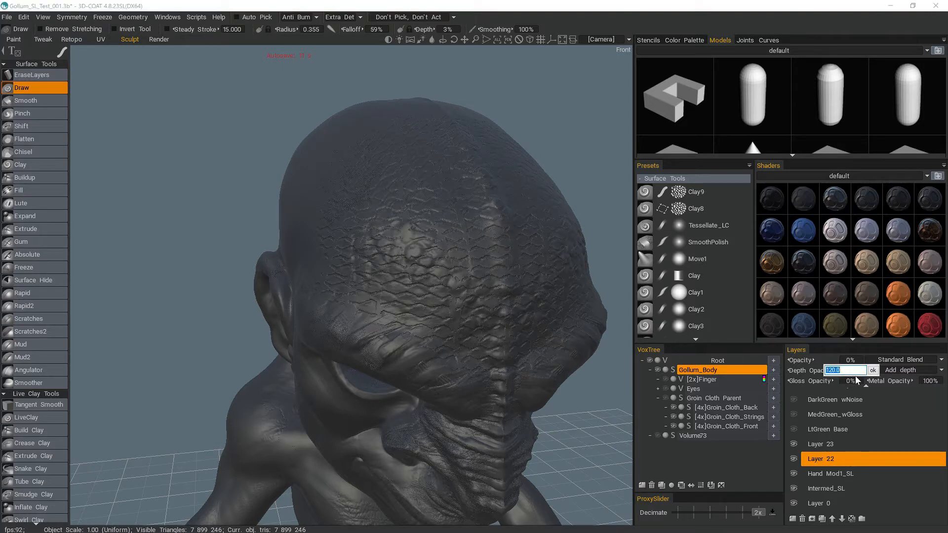
pyautogui.write('0')
pyautogui.press('Return')
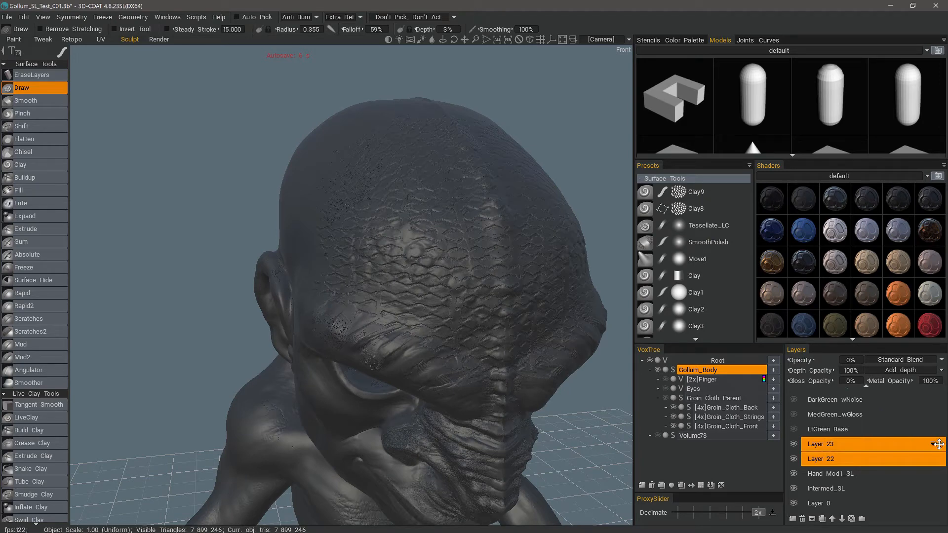
pyautogui.moveTo(938, 444); pyautogui.dragTo(940, 468)
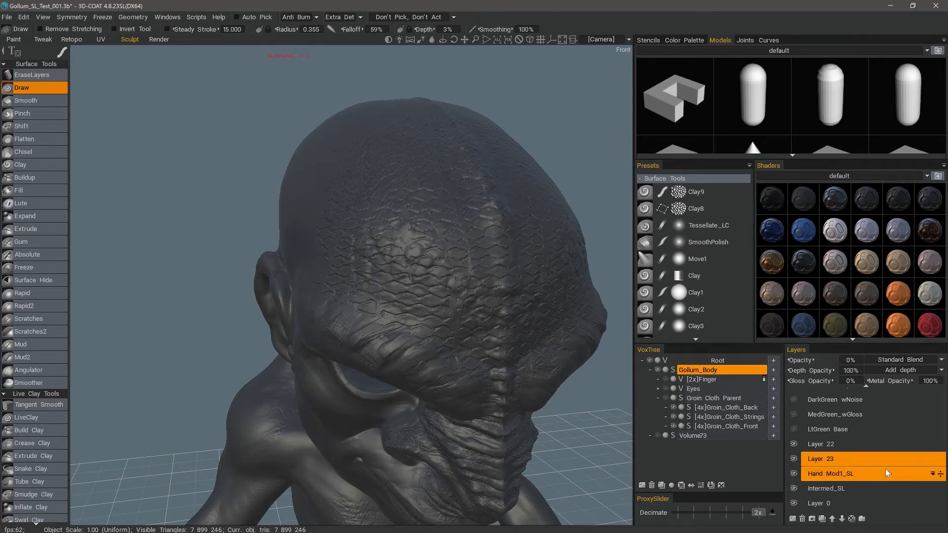
# Toggle the visibility of Layers 22 and 23 to compare how each contributes to the head's scales.
pyautogui.click(793, 443)
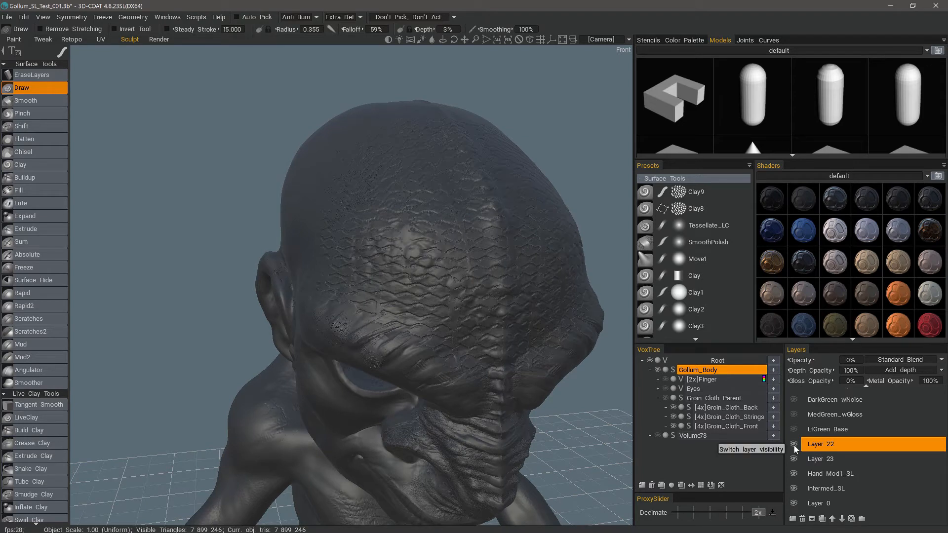
pyautogui.click(795, 457)
pyautogui.click(794, 457)
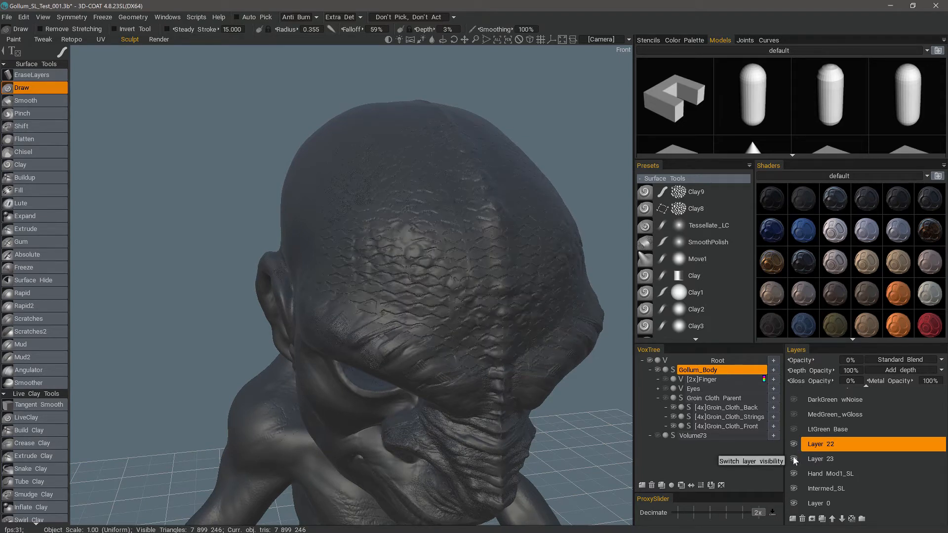
# Tune Layer 23's depth opacity to 81% while judging the fine scales on the head.
pyautogui.click(819, 459)
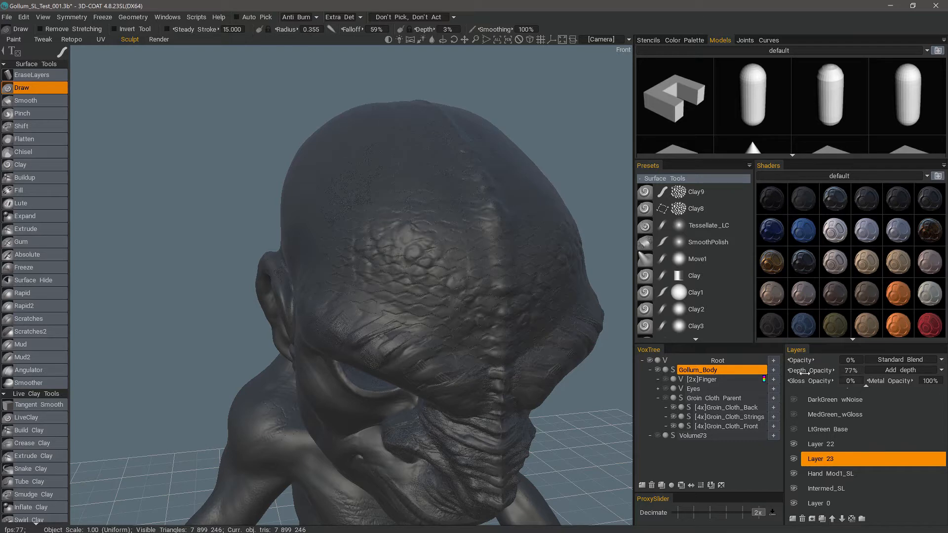
pyautogui.moveTo(805, 370); pyautogui.dragTo(810, 371)
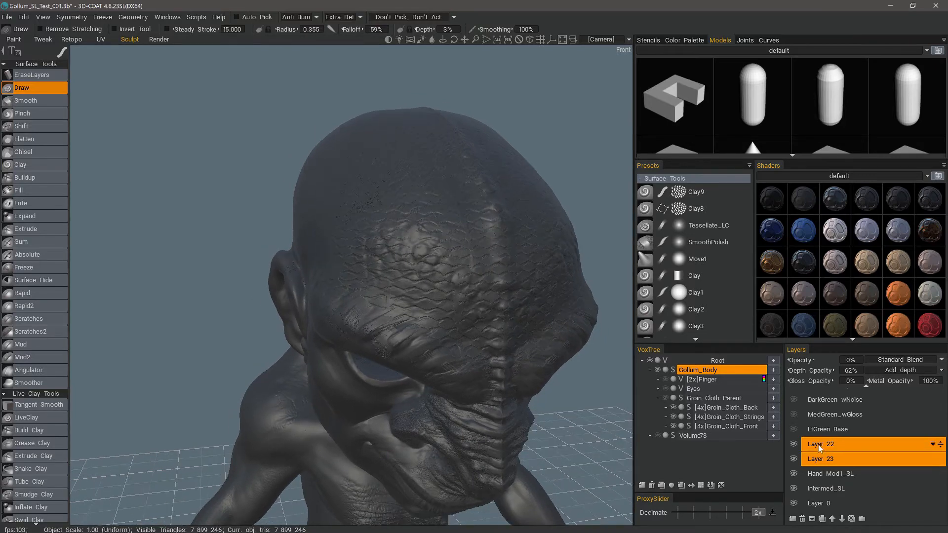
pyautogui.keyDown('alt'); pyautogui.moveTo(404, 214); pyautogui.dragTo(390, 229); pyautogui.keyUp('alt')
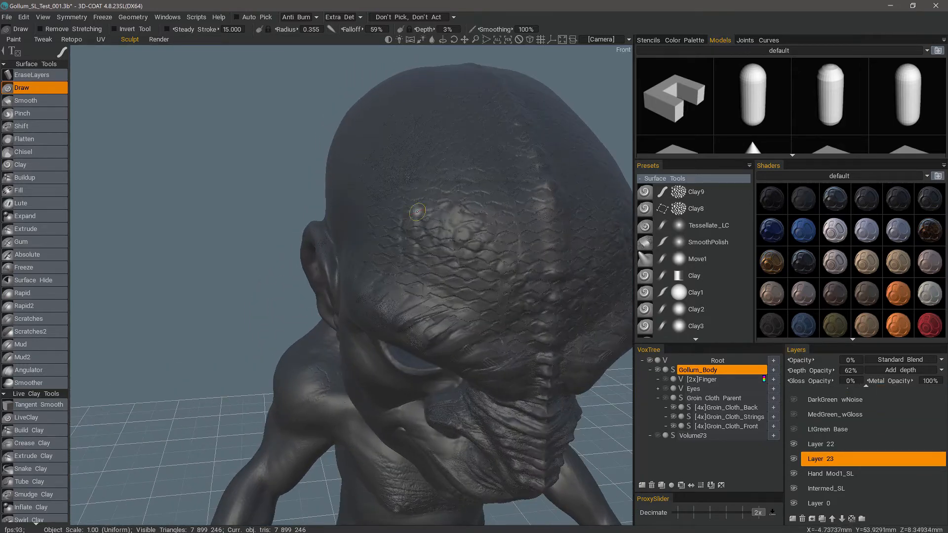
pyautogui.keyDown('shift'); pyautogui.click(813, 446); pyautogui.keyUp('shift')
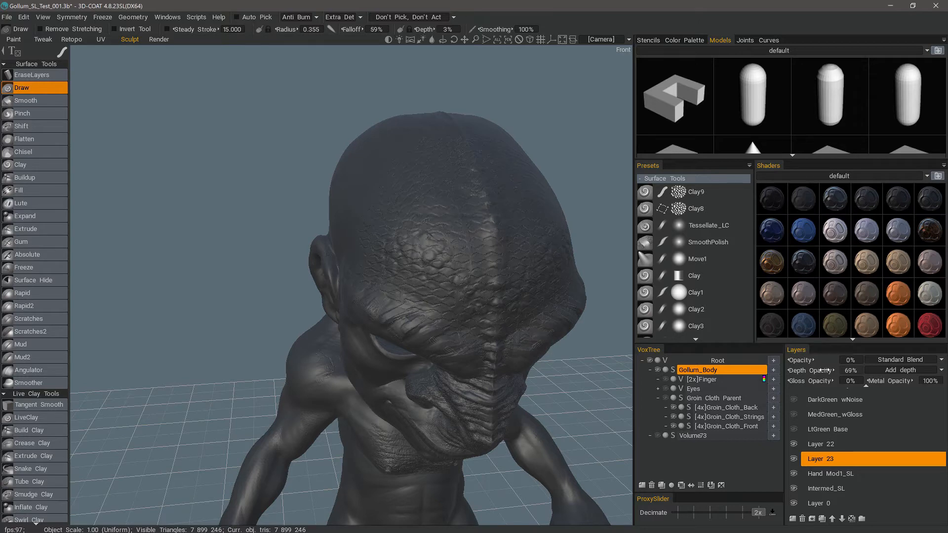
pyautogui.moveTo(835, 369); pyautogui.dragTo(843, 368)
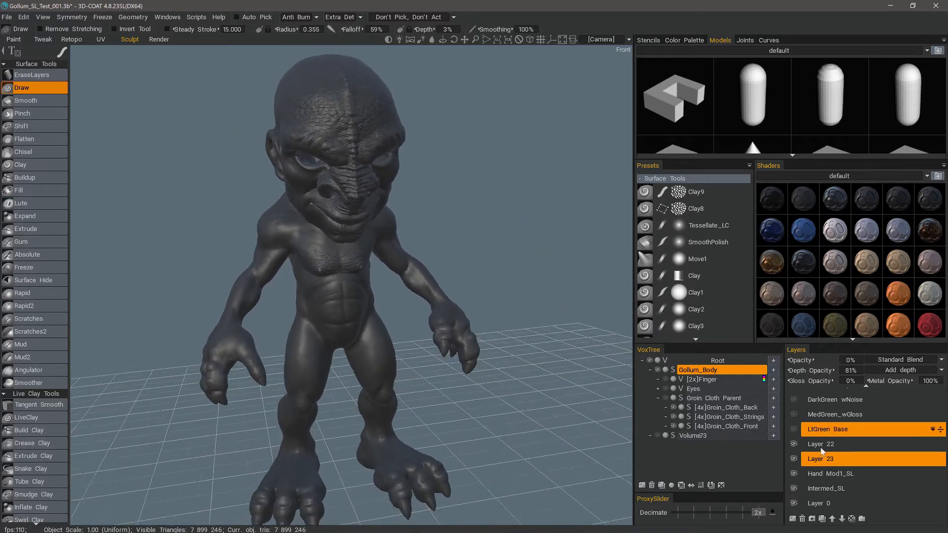
# Make Layer 22 the active layer and hide Layer 23.
pyautogui.keyDown('shift'); pyautogui.click(826, 445); pyautogui.keyUp('shift')
pyautogui.click(822, 445)
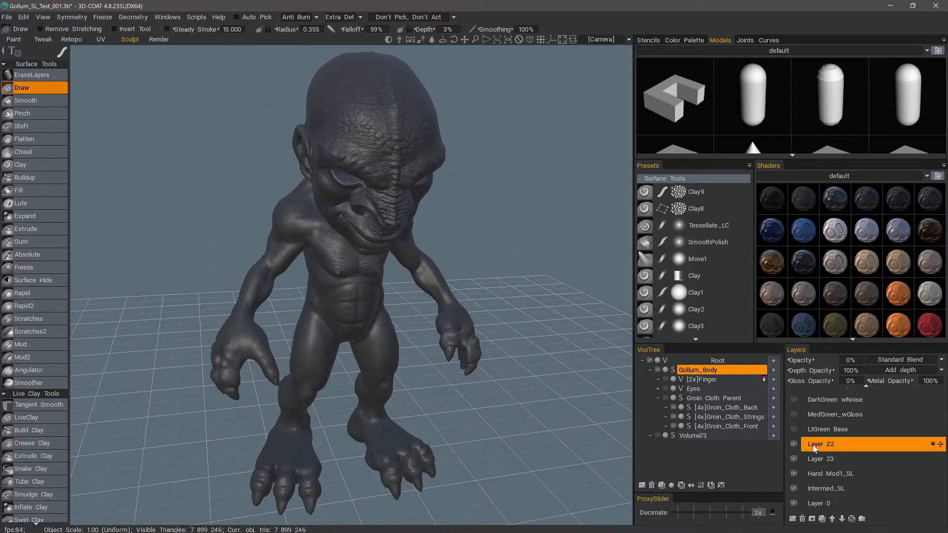
pyautogui.keyDown('ctrl'); pyautogui.click(828, 488); pyautogui.keyUp('ctrl')
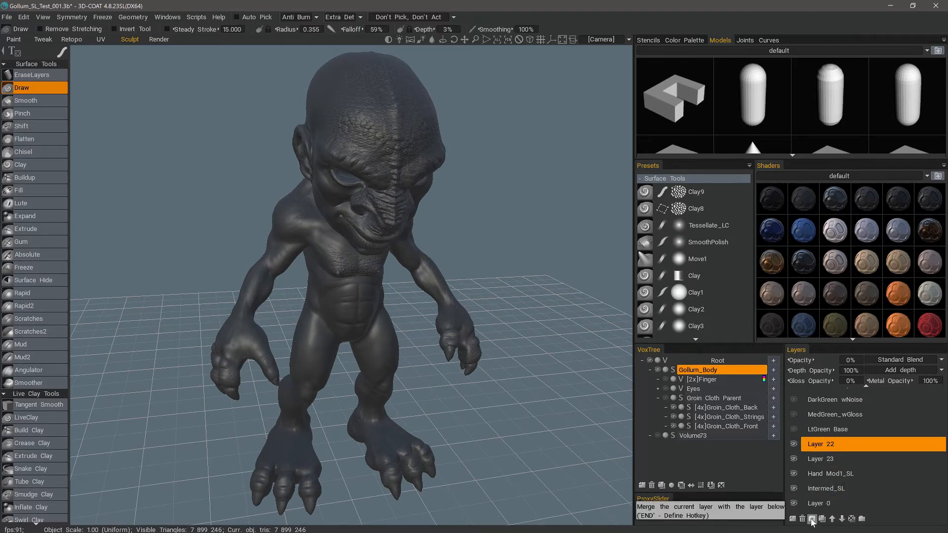
pyautogui.moveTo(425, 356); pyautogui.dragTo(522, 368)
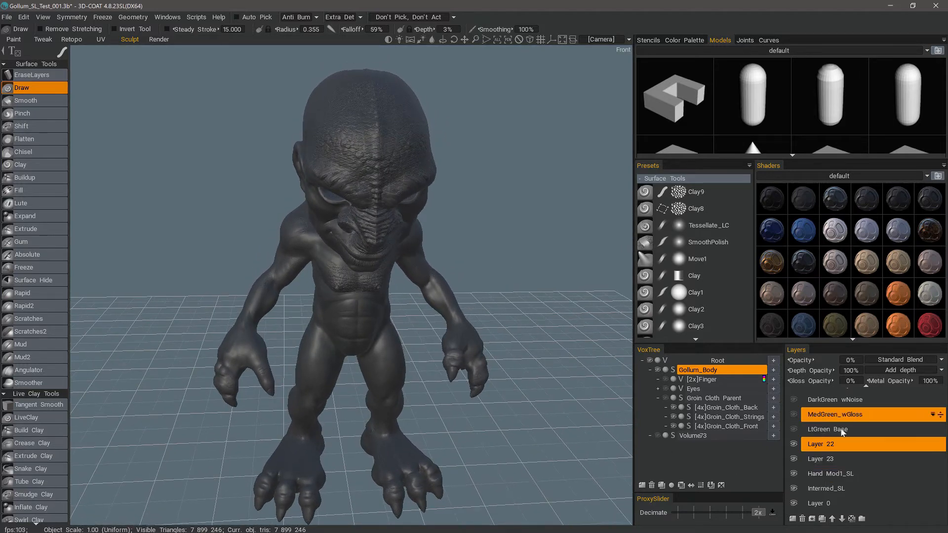
pyautogui.click(810, 447)
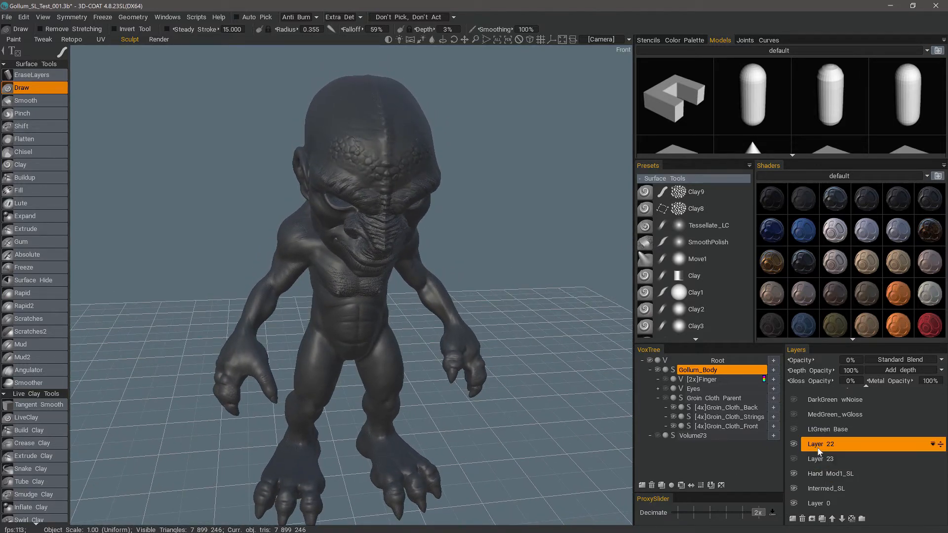
# Load the Dragon_elements model collection and pick one of its spiky pieces for import.
pyautogui.click(790, 51)
pyautogui.click(729, 121)
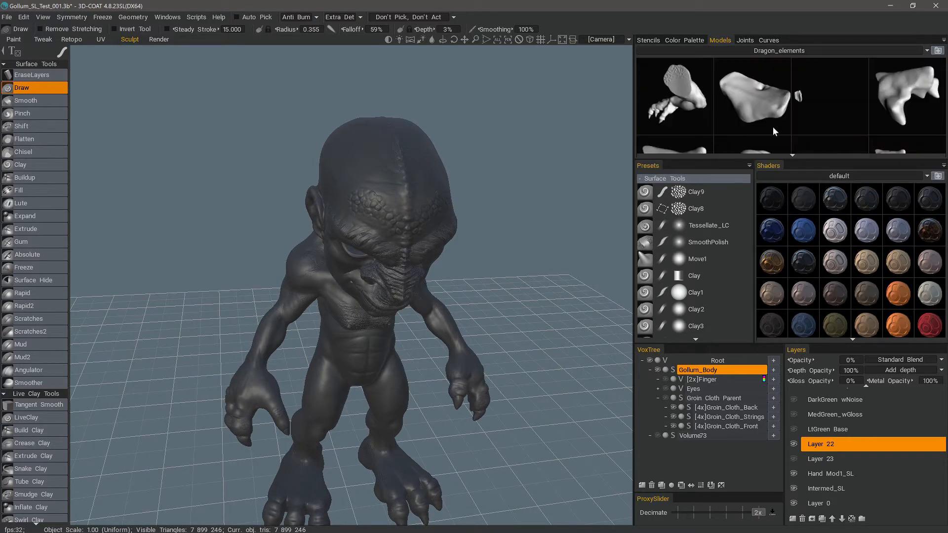
pyautogui.click(763, 75)
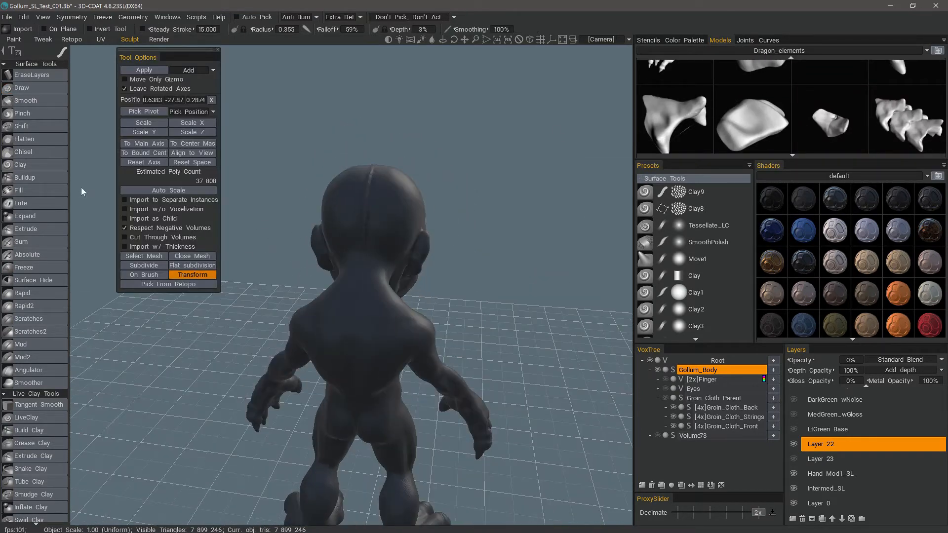
# Use the Primitives tool to place the pointed dragon piece on the centre of the forehead.
pyautogui.scroll(-10, 47, 458)
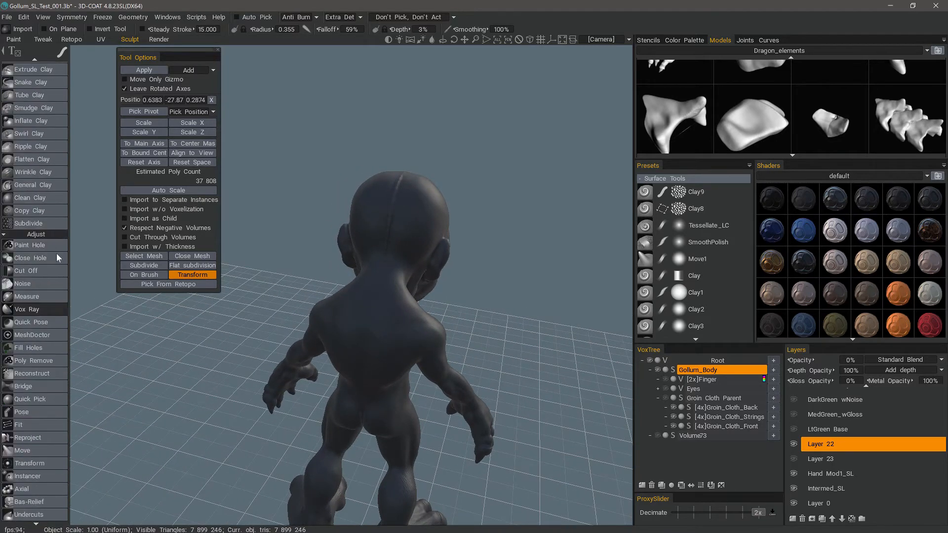
pyautogui.click(29, 459)
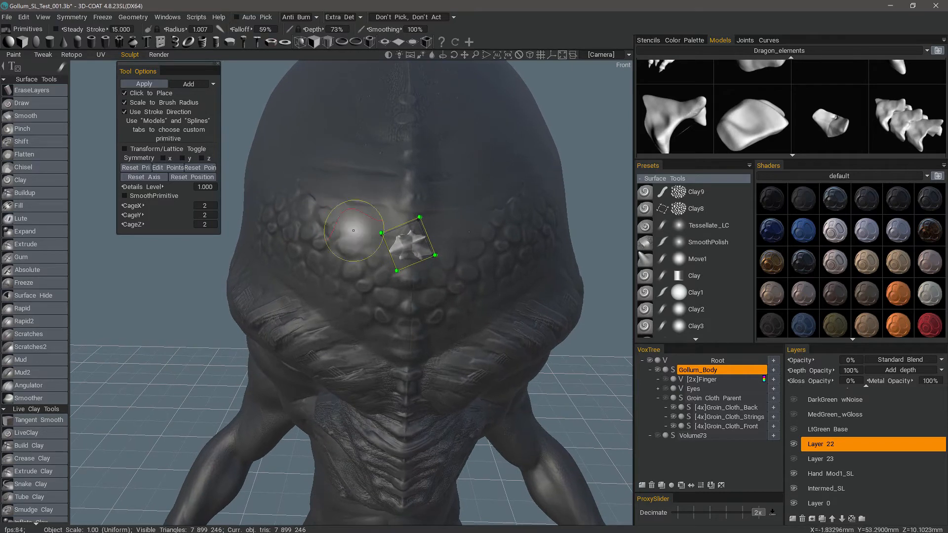
pyautogui.press('space')
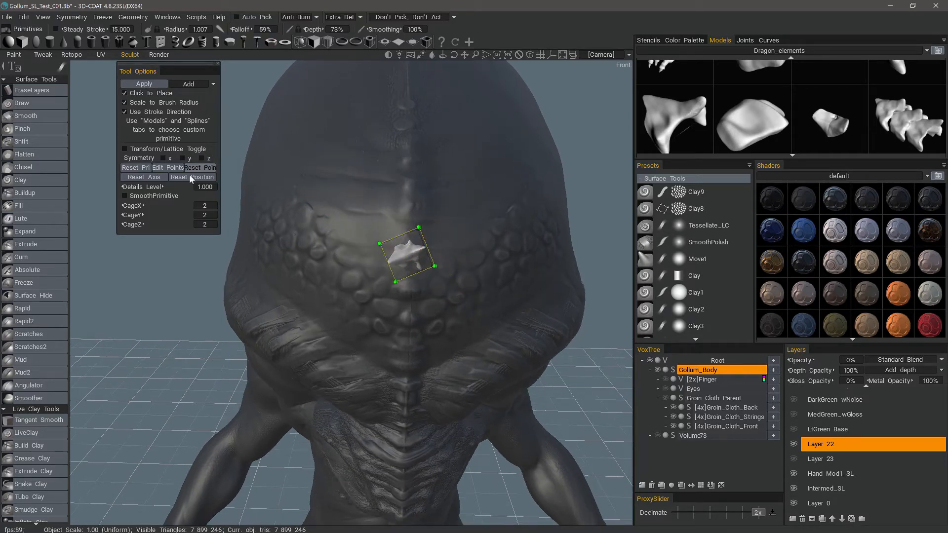
# Enable Transform/Lattice Toggle for the forehead spike and disable Click to Place.
pyautogui.click(132, 149)
pyautogui.moveTo(450, 211); pyautogui.dragTo(345, 250)
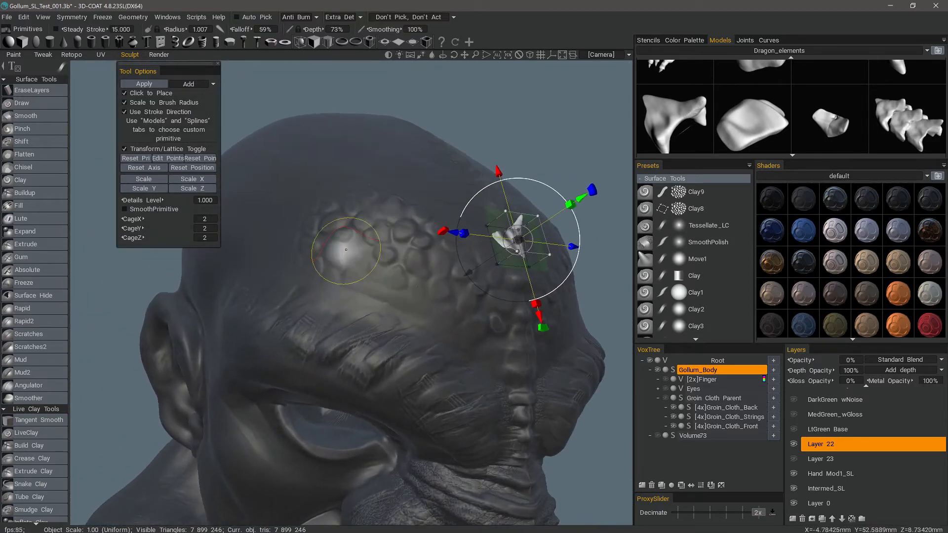
pyautogui.keyDown('alt'); pyautogui.moveTo(345, 249); pyautogui.dragTo(805, 453, button='right'); pyautogui.keyUp('alt')
pyautogui.keyDown('alt'); pyautogui.moveTo(496, 257); pyautogui.dragTo(398, 370); pyautogui.keyUp('alt')
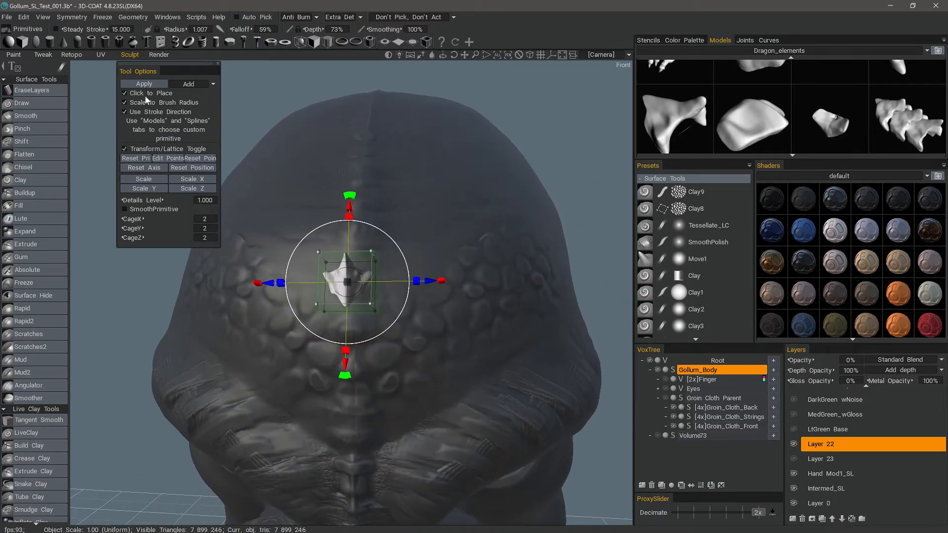
pyautogui.click(124, 93)
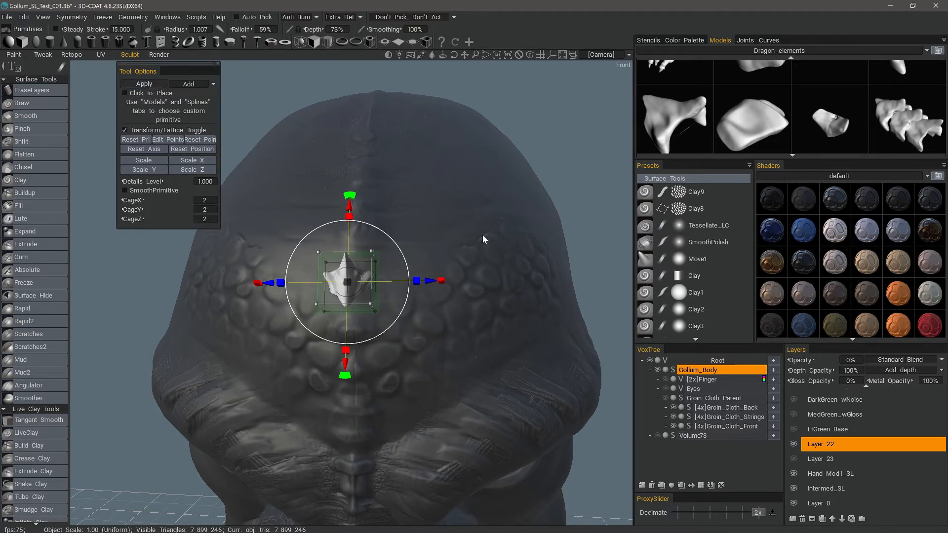
# Apply the dragon spike to the creature's forehead on Layer 22 and switch to the Draw tool.
pyautogui.press('Return')
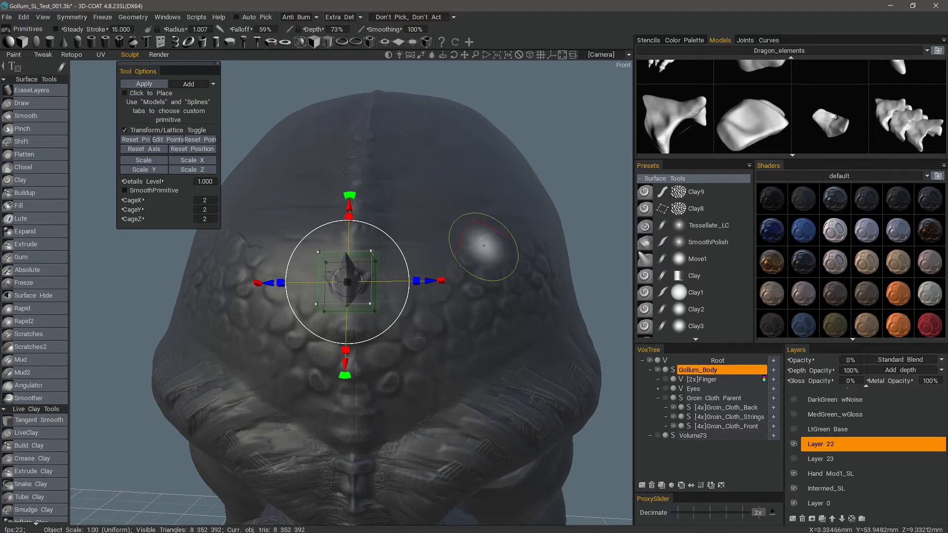
pyautogui.click(33, 104)
# Examine the applied forehead spike up close from several angles, including how it meets the surrounding skin and scales.
pyautogui.moveTo(406, 272)
pyautogui.keyDown('alt'); pyautogui.mouseDown()
pyautogui.moveTo(592, 300)
pyautogui.moveTo(594, 368)
pyautogui.mouseUp(); pyautogui.keyUp('alt')
pyautogui.scroll(2, 403, 345)
pyautogui.keyDown('alt'); pyautogui.moveTo(396, 348); pyautogui.dragTo(420, 413, button='right'); pyautogui.keyUp('alt')
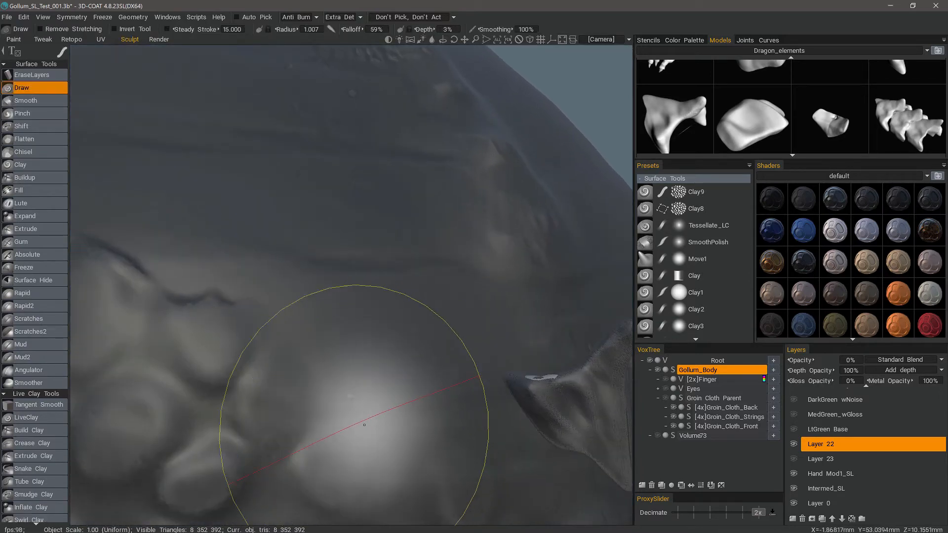
pyautogui.keyDown('alt'); pyautogui.moveTo(373, 356); pyautogui.dragTo(356, 316, button='right'); pyautogui.keyUp('alt')
pyautogui.keyDown('alt'); pyautogui.moveTo(356, 316); pyautogui.dragTo(232, 195); pyautogui.keyUp('alt')
pyautogui.keyDown('alt'); pyautogui.moveTo(233, 195); pyautogui.dragTo(298, 306, button='right'); pyautogui.keyUp('alt')
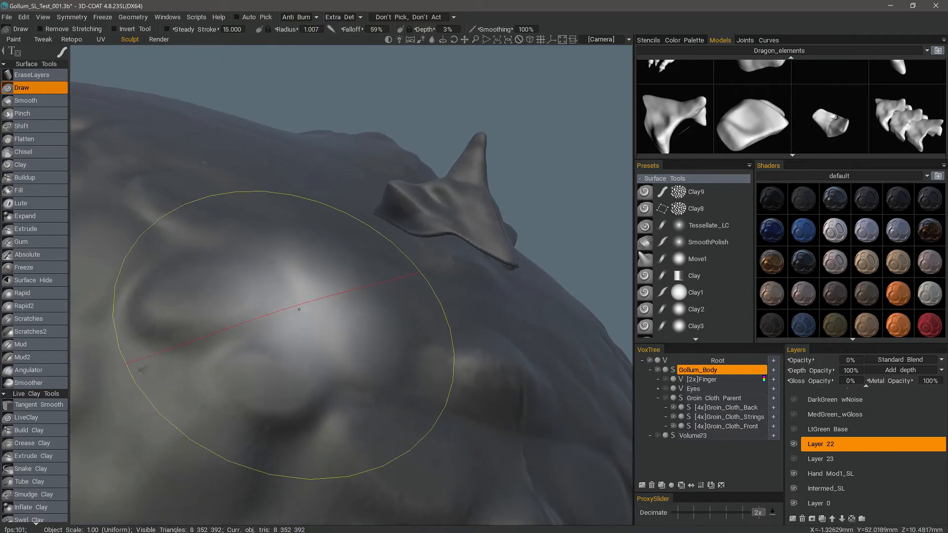
pyautogui.keyDown('alt'); pyautogui.moveTo(400, 417); pyautogui.dragTo(402, 423); pyautogui.keyUp('alt')
pyautogui.moveTo(402, 423)
pyautogui.keyDown('alt'); pyautogui.mouseDown(button='right')
pyautogui.moveTo(417, 359)
pyautogui.moveTo(357, 274)
pyautogui.moveTo(237, 360)
pyautogui.mouseUp(button='right'); pyautogui.keyUp('alt')
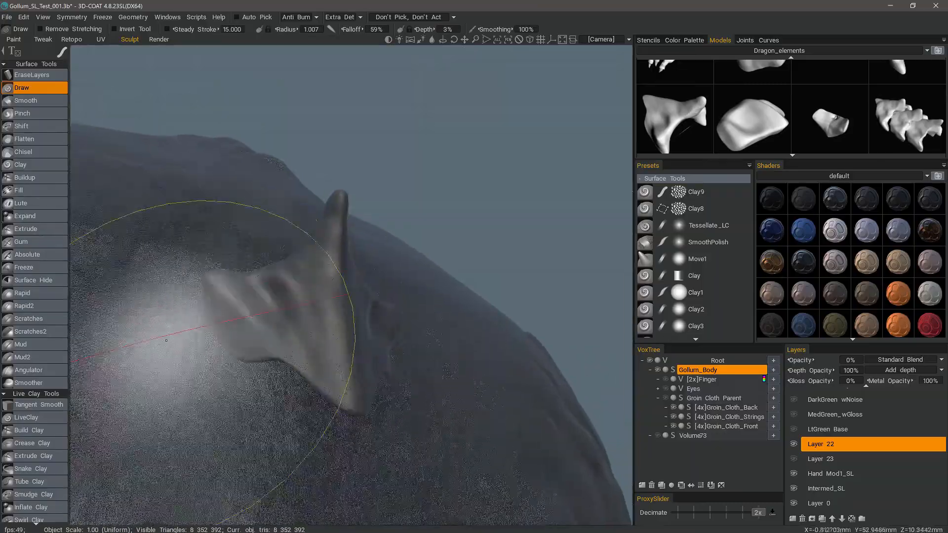
pyautogui.keyDown('alt'); pyautogui.moveTo(237, 361); pyautogui.dragTo(464, 430); pyautogui.keyUp('alt')
pyautogui.moveTo(302, 442)
pyautogui.keyDown('alt'); pyautogui.mouseDown(button='right')
pyautogui.moveTo(316, 425)
pyautogui.moveTo(309, 402)
pyautogui.moveTo(438, 383)
pyautogui.moveTo(394, 387)
pyautogui.moveTo(472, 220)
pyautogui.moveTo(355, 322)
pyautogui.mouseUp(button='right'); pyautogui.keyUp('alt')
pyautogui.keyDown('alt'); pyautogui.moveTo(356, 321); pyautogui.dragTo(341, 385); pyautogui.keyUp('alt')
pyautogui.keyDown('alt'); pyautogui.moveTo(341, 385); pyautogui.dragTo(346, 247, button='middle'); pyautogui.keyUp('alt')
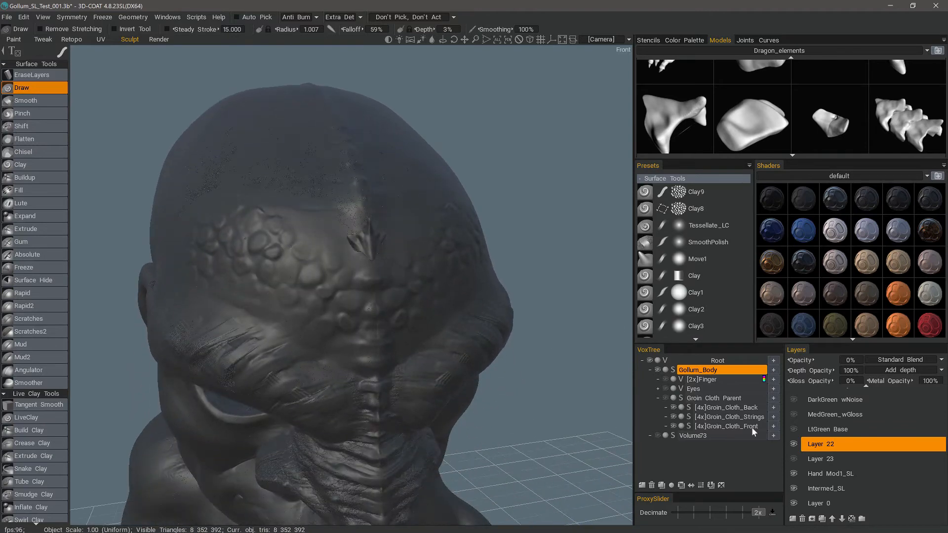
# Hide Layer 22 and inspect the forehead spike from the side and front without the scale detail.
pyautogui.click(793, 444)
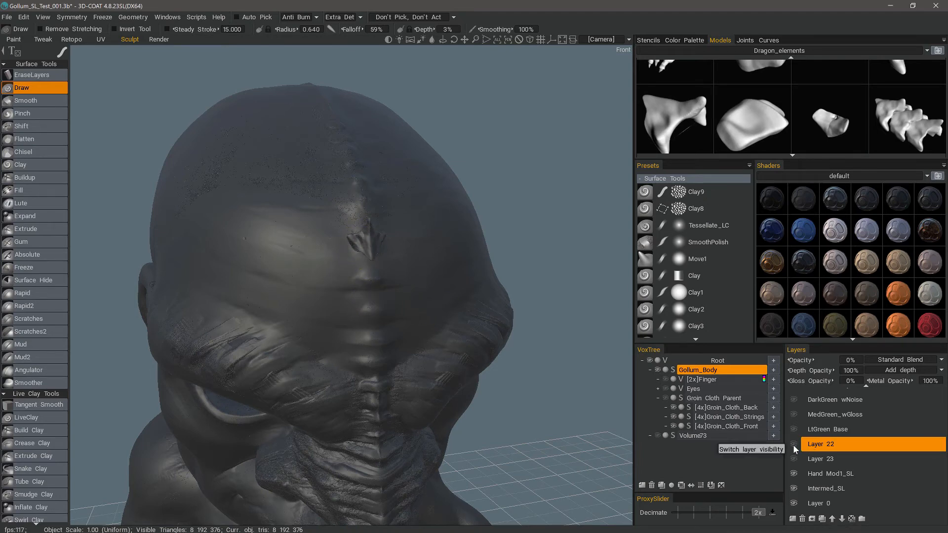
pyautogui.moveTo(420, 395)
pyautogui.keyDown('alt'); pyautogui.mouseDown()
pyautogui.moveTo(678, 403)
pyautogui.moveTo(736, 387)
pyautogui.mouseUp(); pyautogui.keyUp('alt')
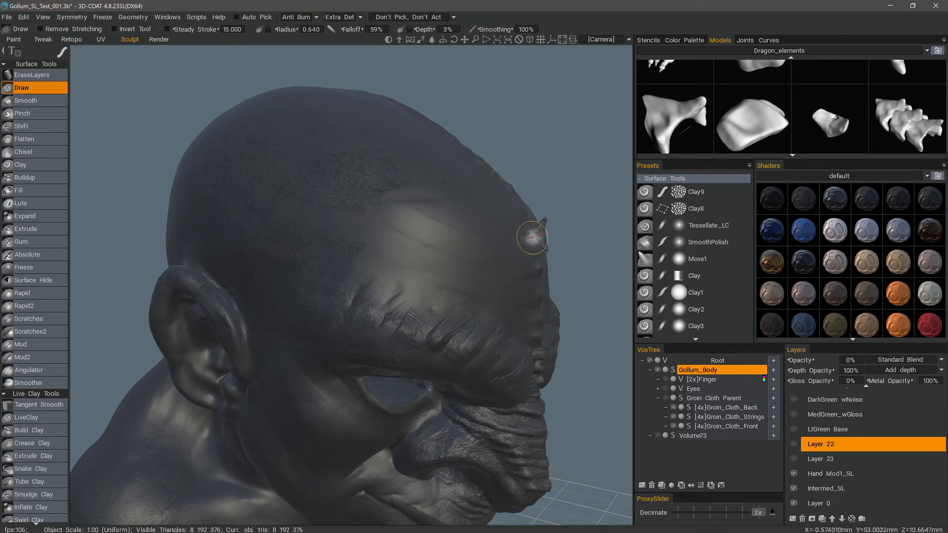
pyautogui.keyDown('alt'); pyautogui.moveTo(533, 236); pyautogui.dragTo(395, 247); pyautogui.keyUp('alt')
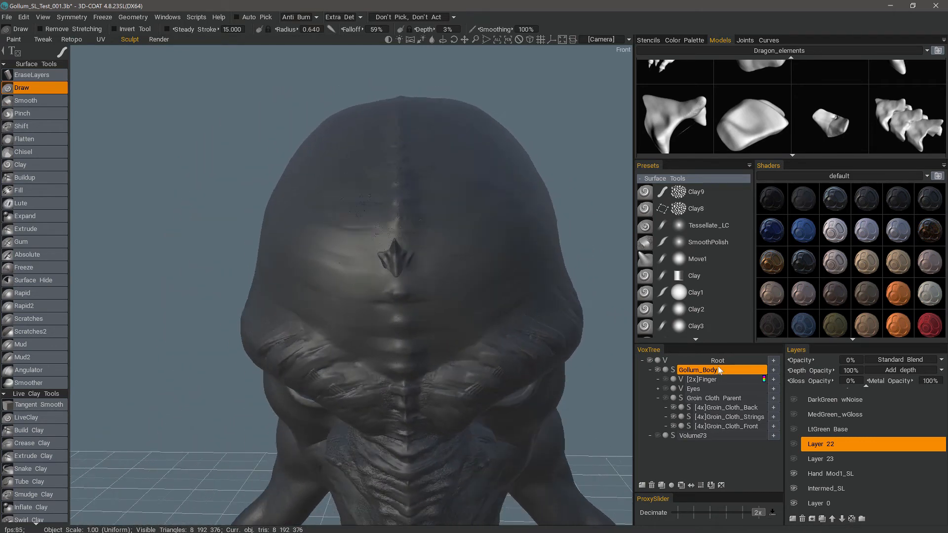
# Toggle the visibility of Layer 22, Layer 23 and Hand Mod1_SL to compare each layer's detail on the creature.
pyautogui.click(793, 446)
pyautogui.click(793, 460)
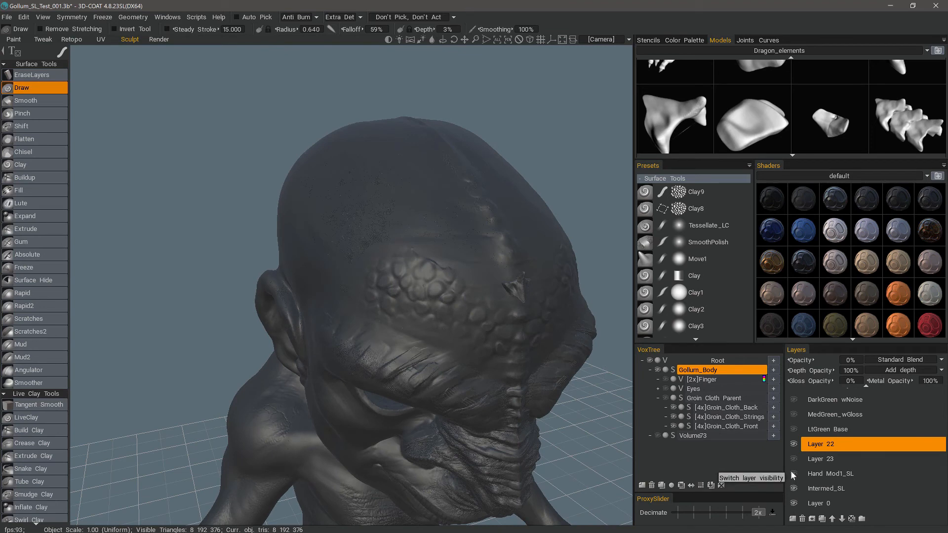
pyautogui.click(793, 488)
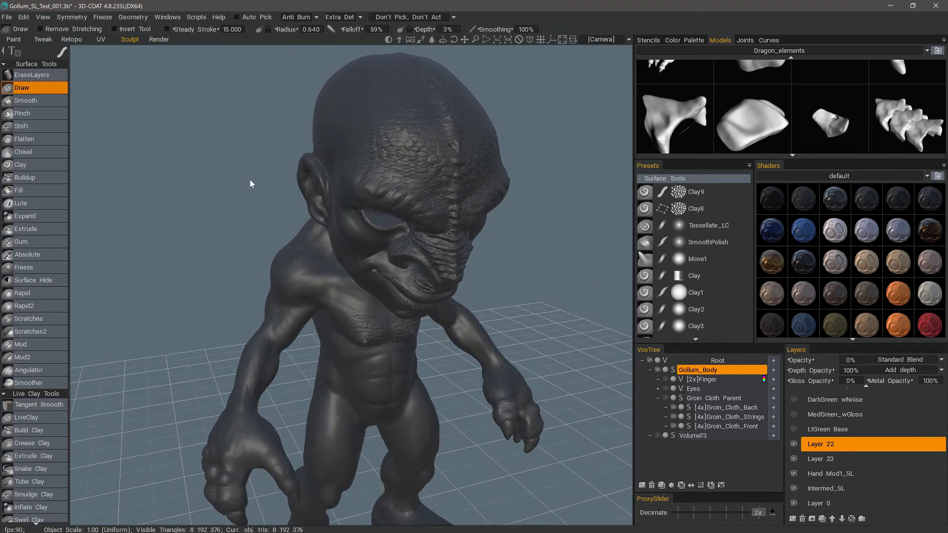
pyautogui.click(795, 486)
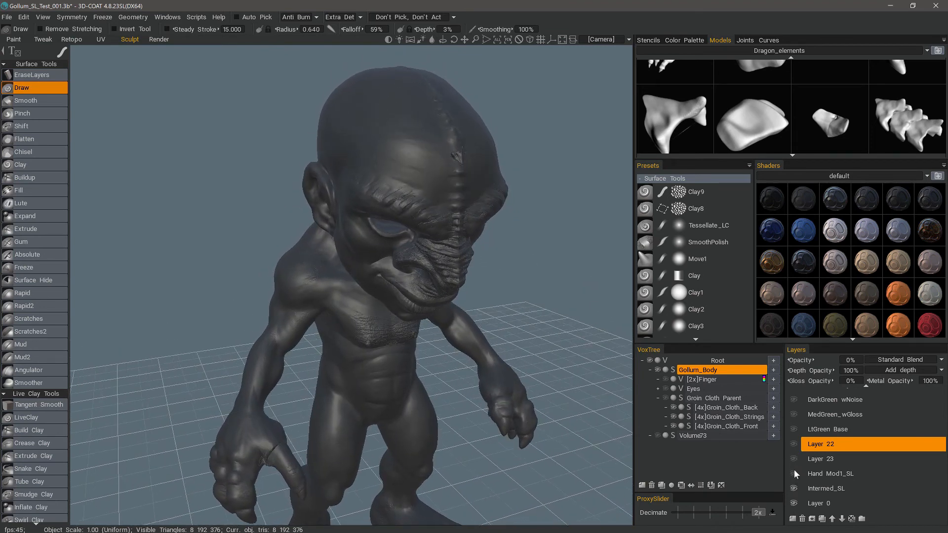
pyautogui.click(793, 473)
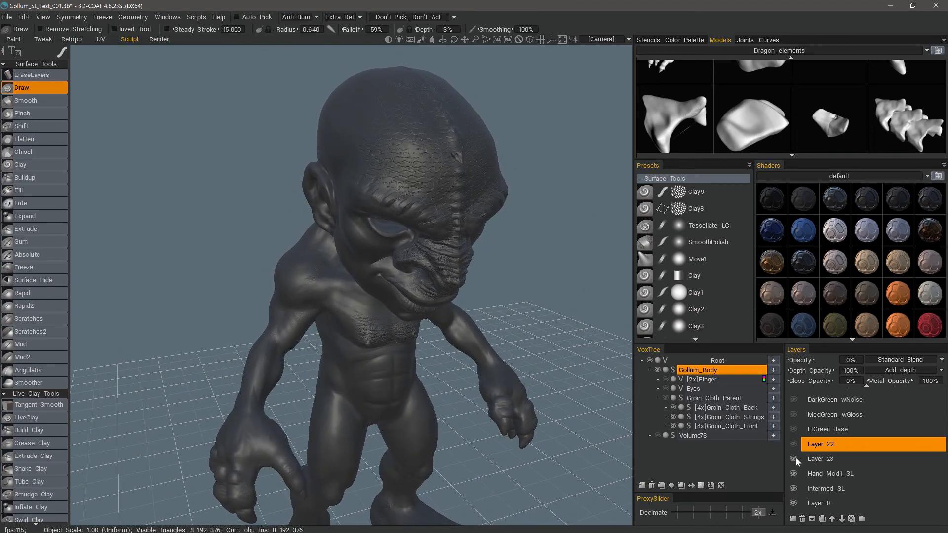